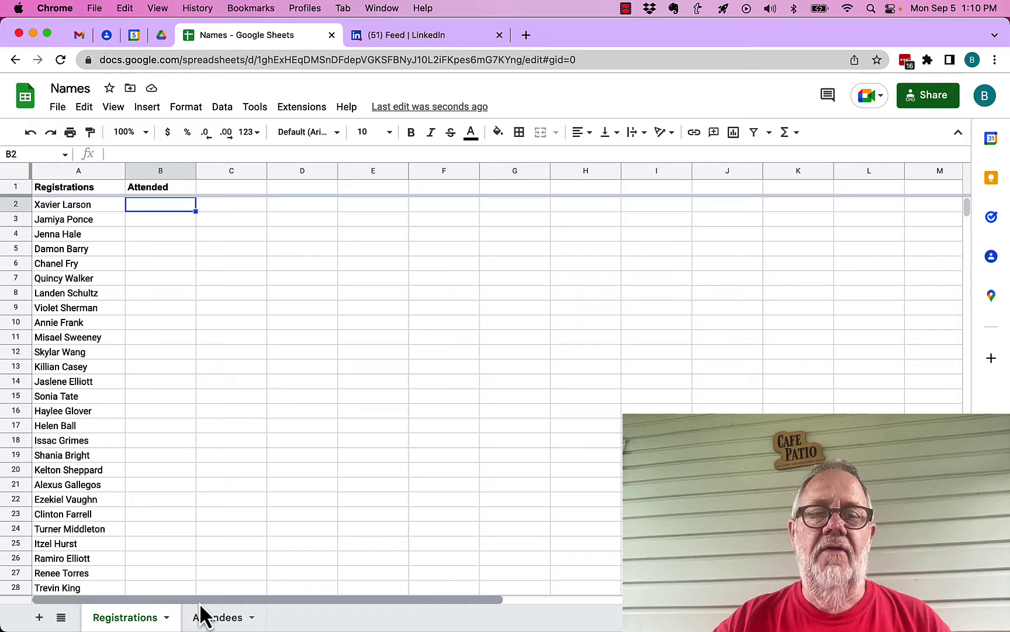
Step: Check where the name lists end on the Registrations and Attendees sheets
click(217, 623)
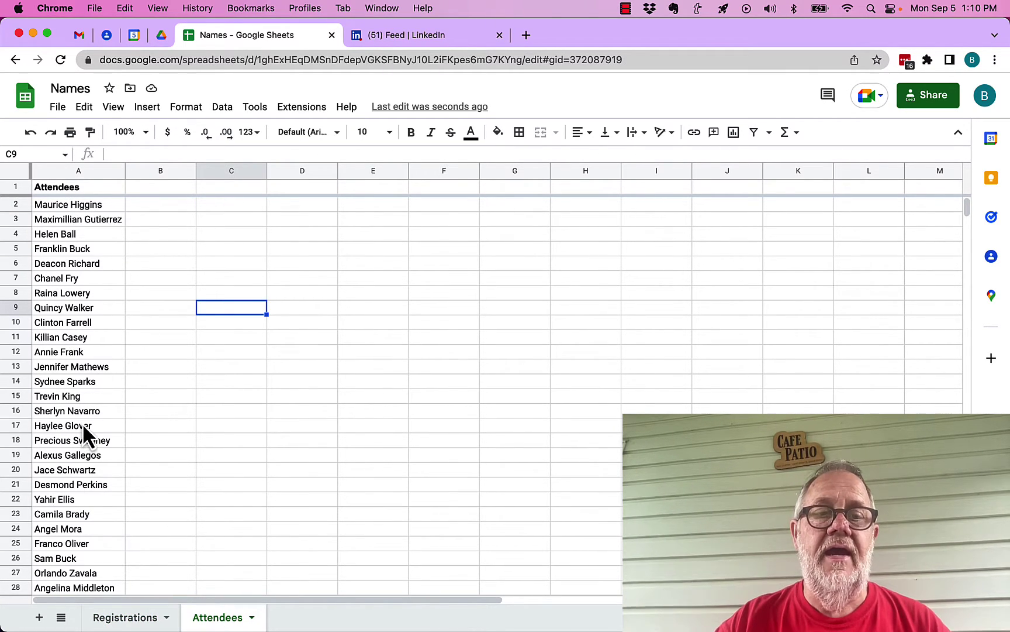
click(124, 619)
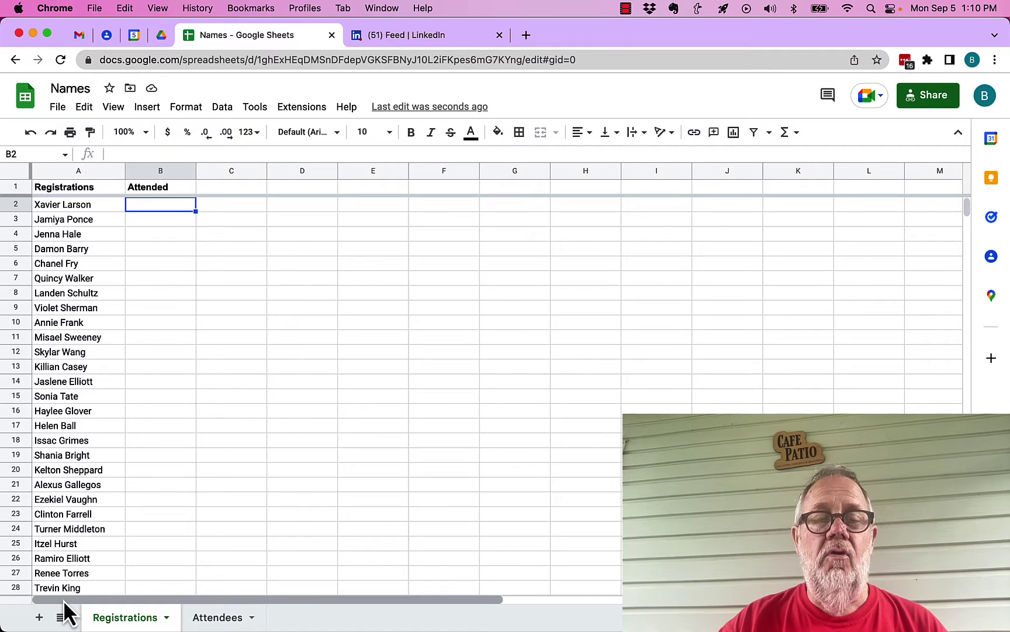
click(92, 427)
key(super+Down)
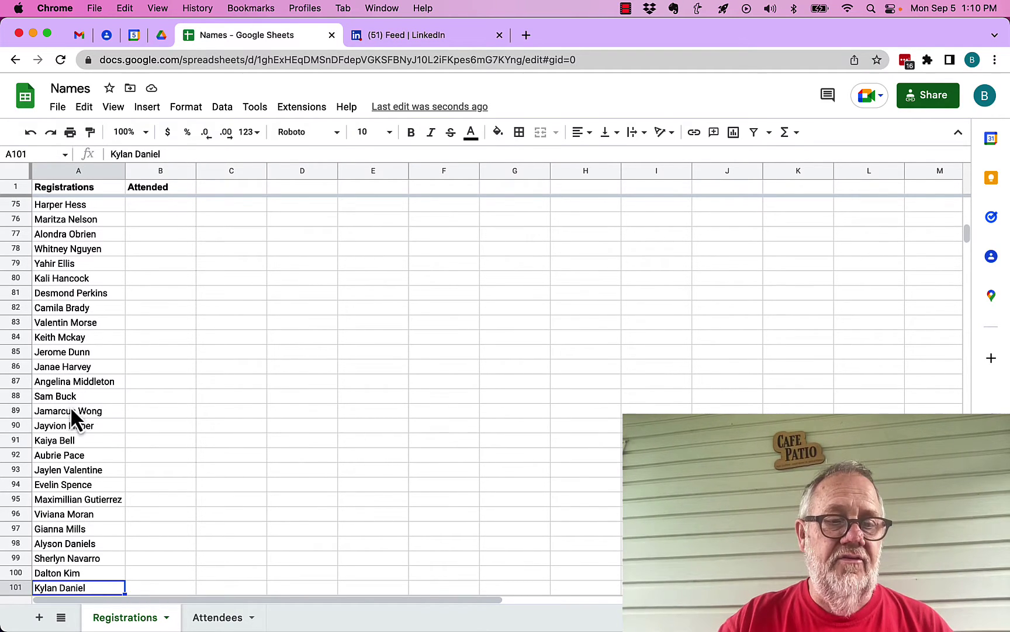
click(202, 617)
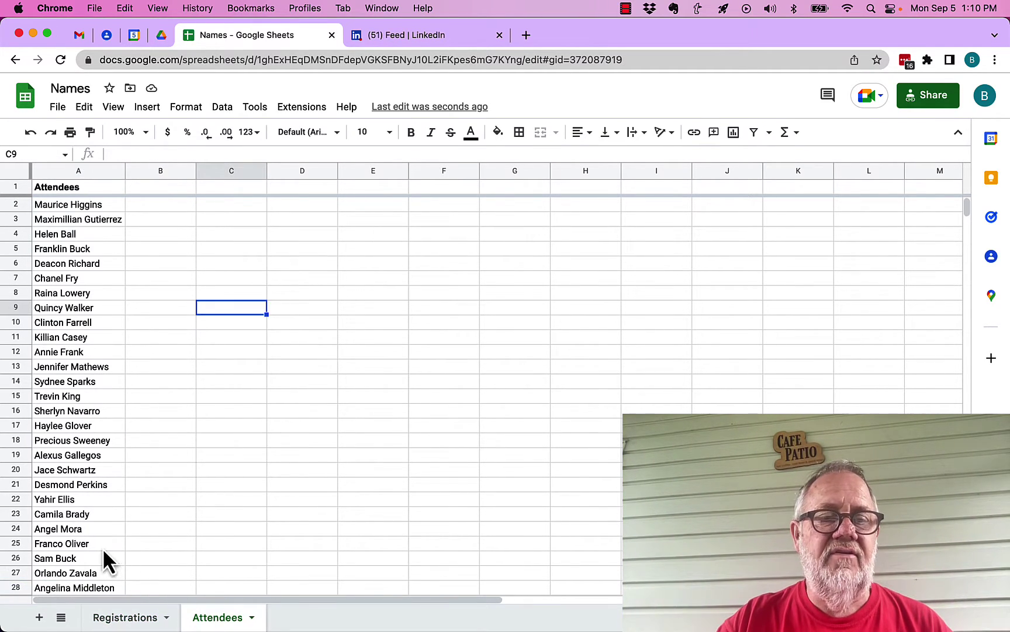
click(86, 543)
key(super+Down)
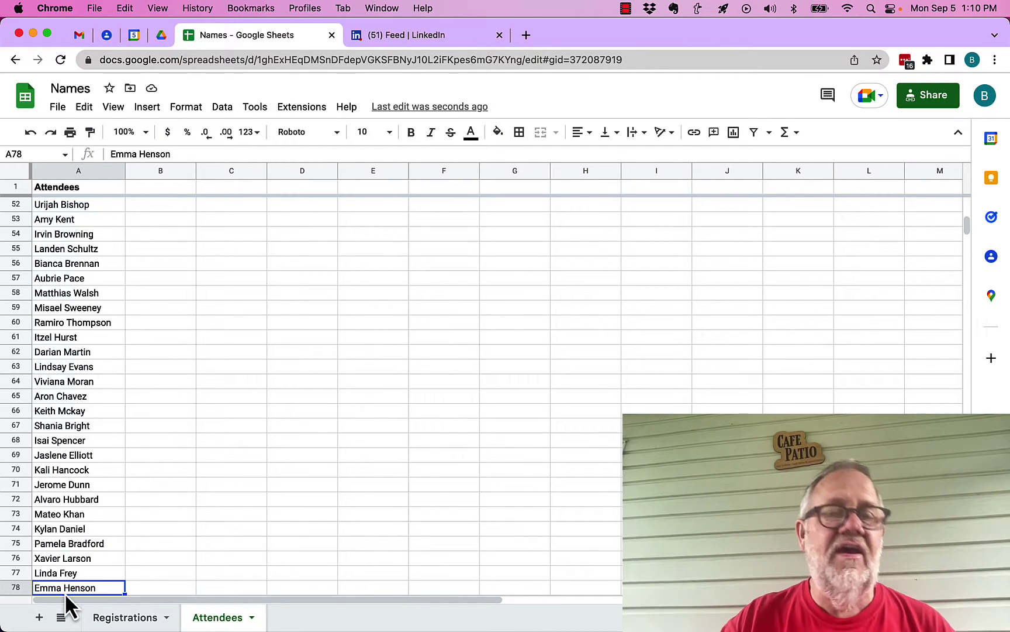
click(125, 617)
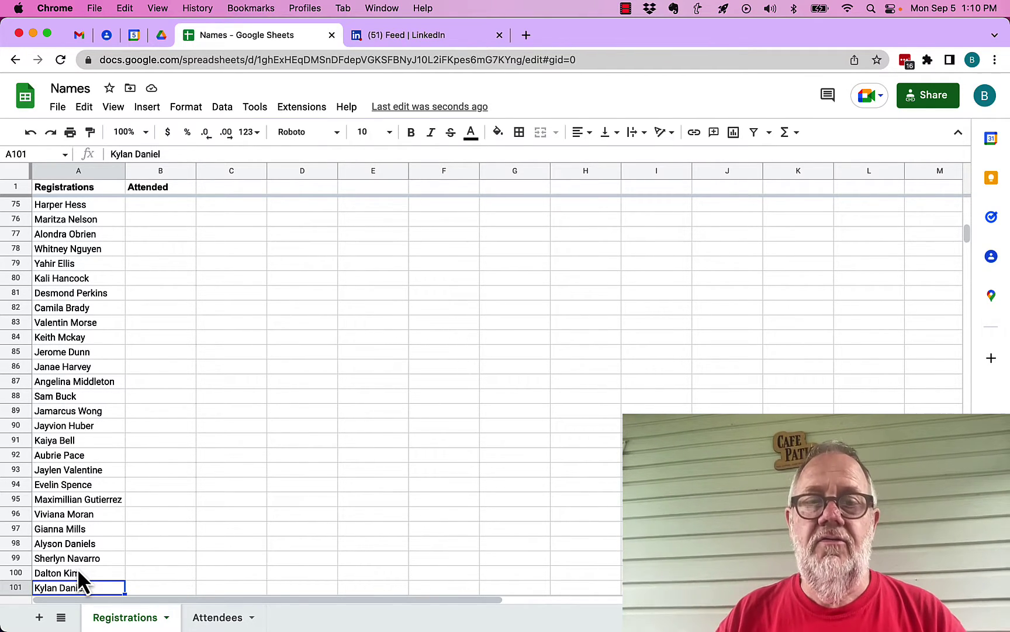
Step: On the Attendees sheet, select the attendee names in A2:A78
click(221, 618)
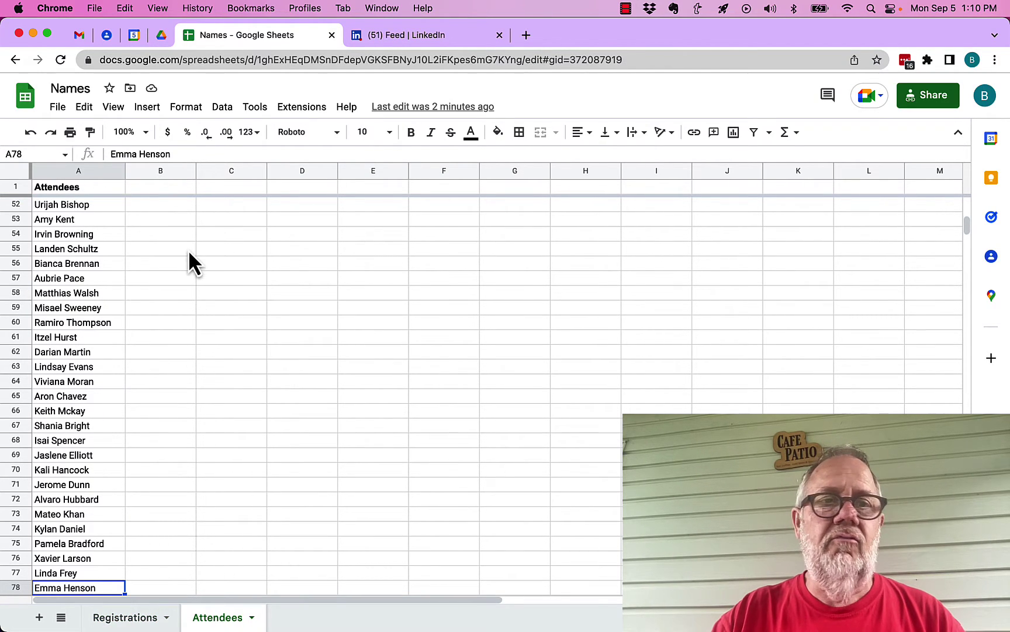
click(98, 188)
key(Down)
key(Up)
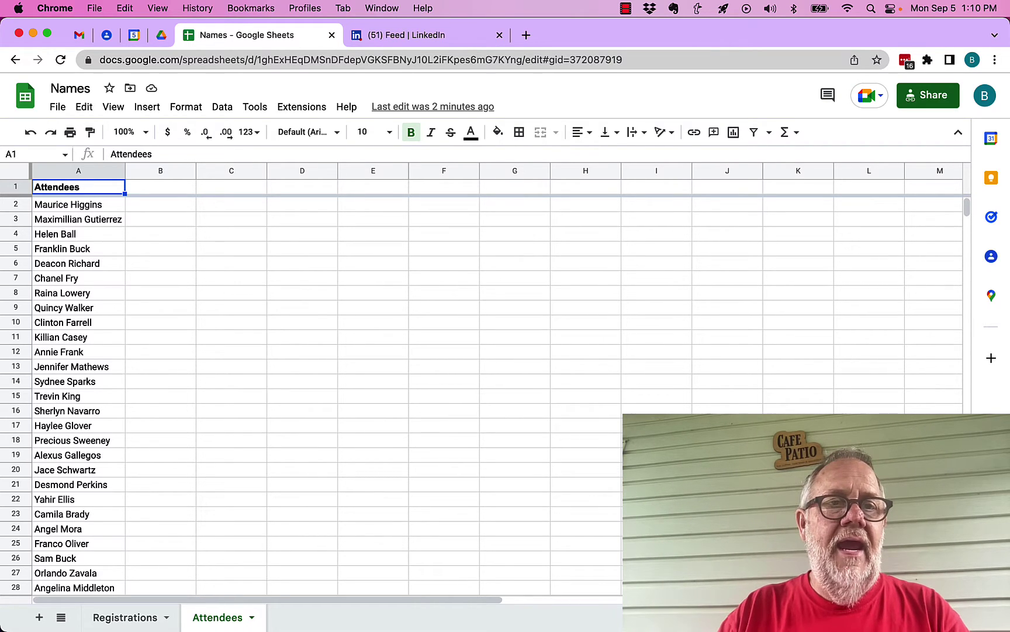
click(79, 204)
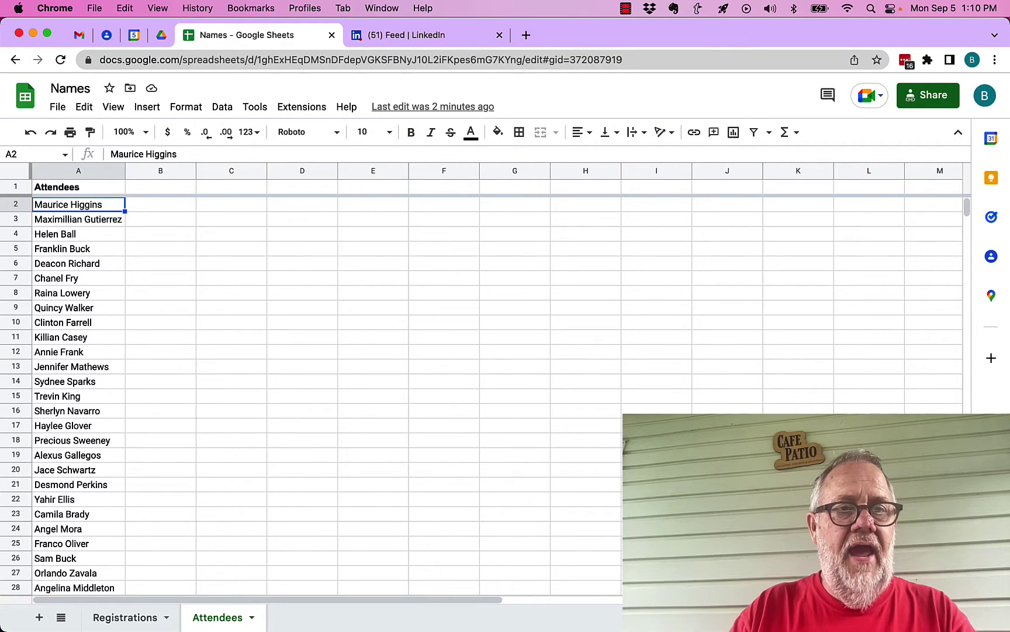
key(shift+Down)
key(shift+Down)
key(shift+Down)
key(shift+Down)
key(shift+Down)
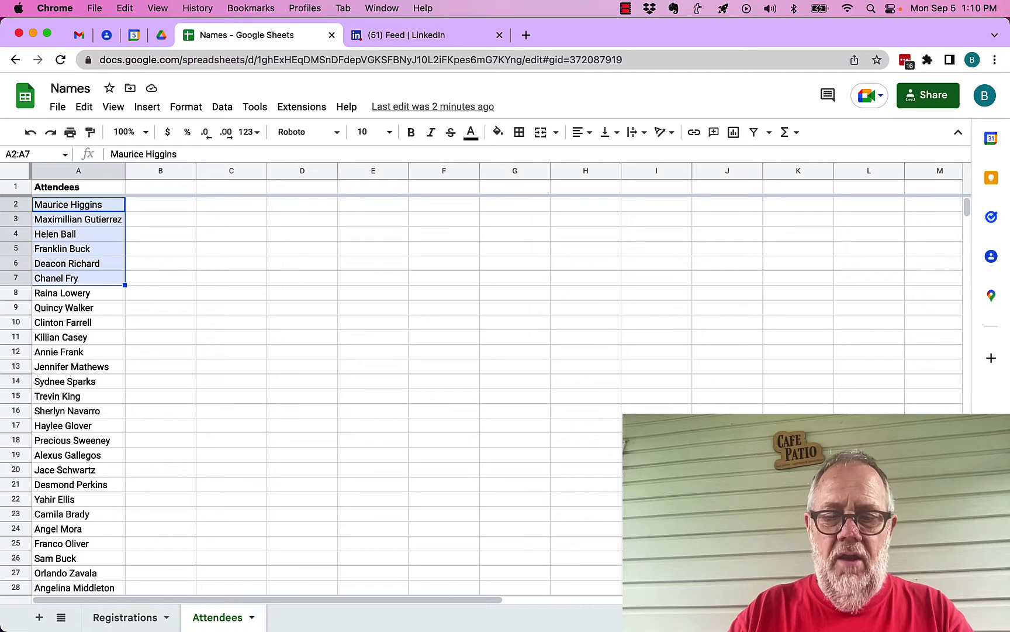
key(super+shift+Down)
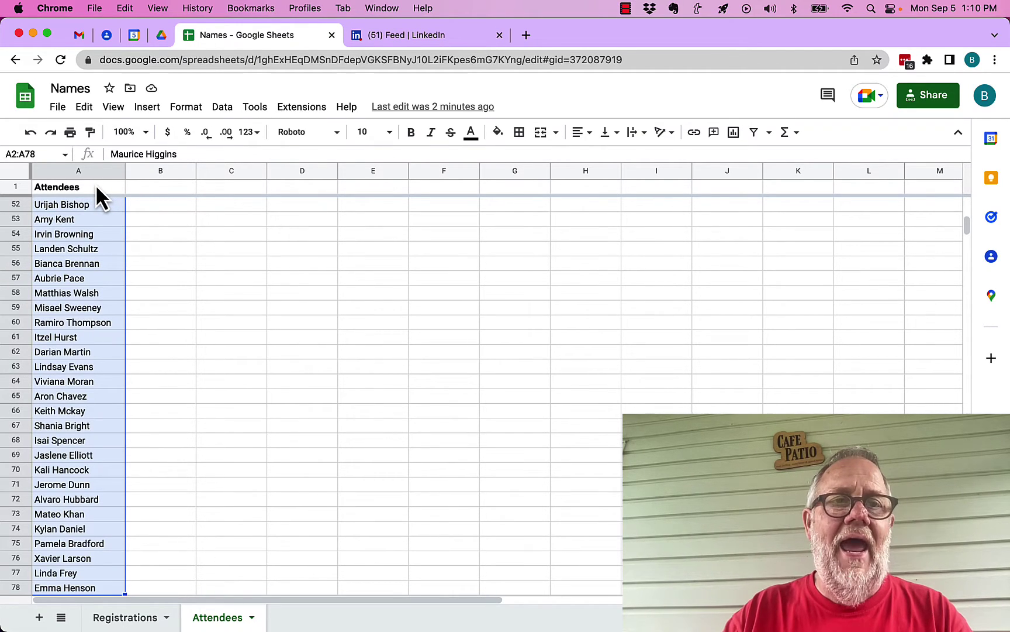
Step: Save the selected range as the named range 'Attended'
click(223, 106)
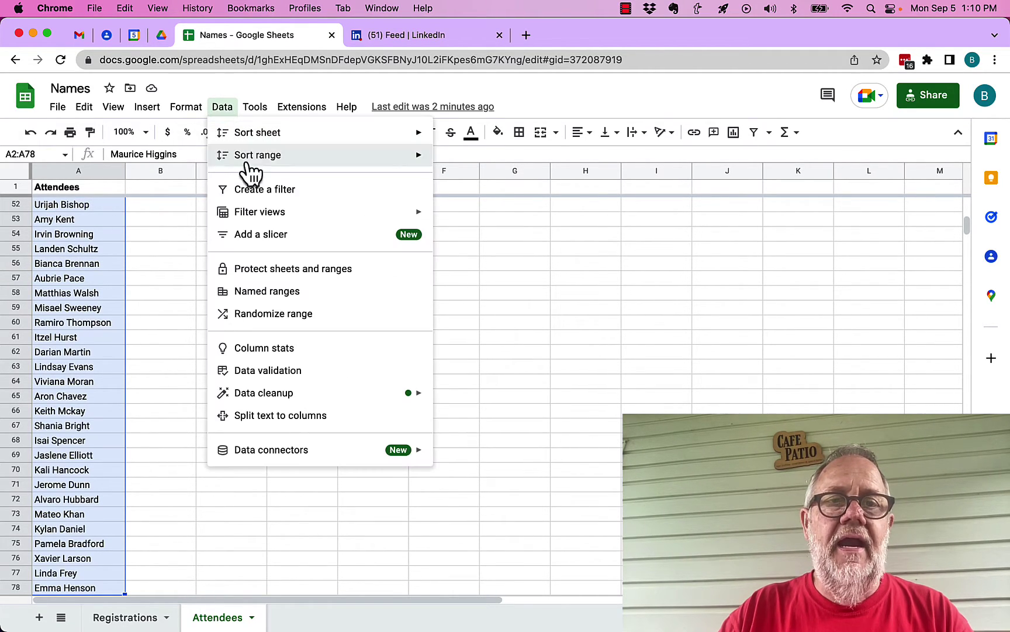
click(269, 292)
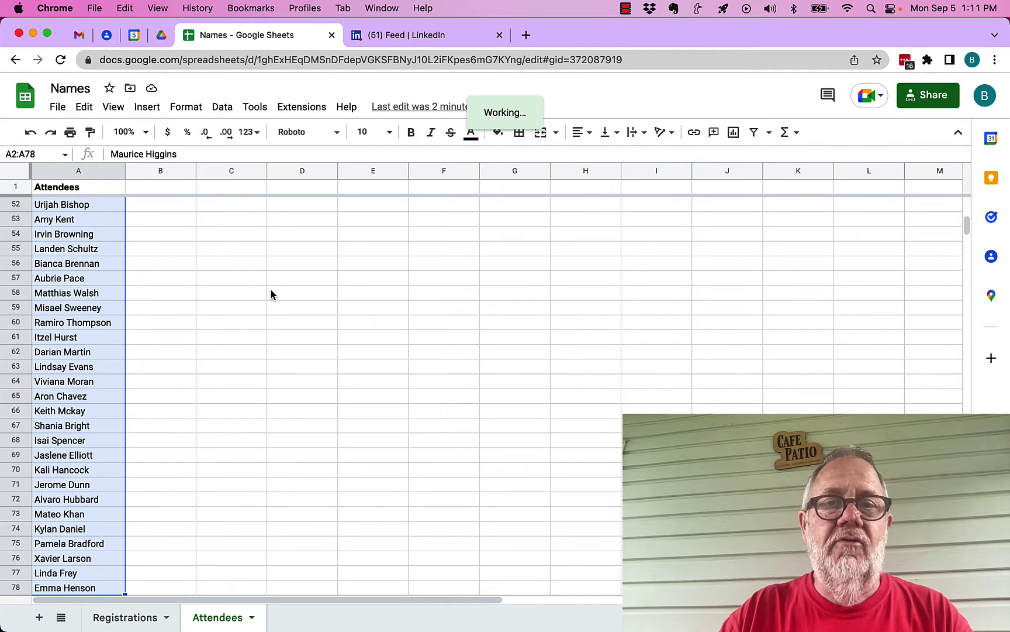
text(At)
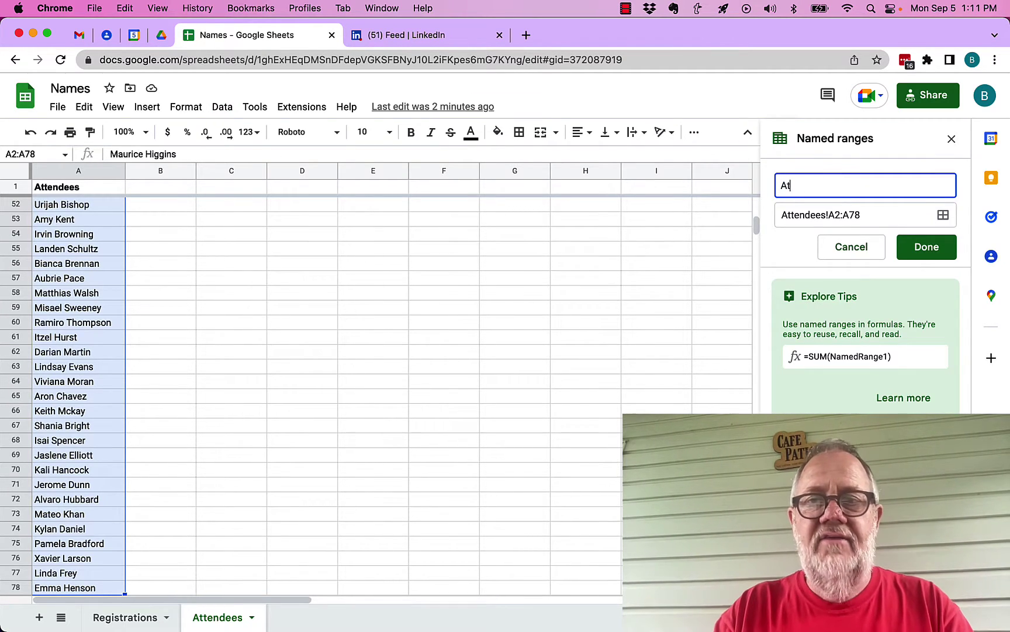
text(tendd)
text(e)
key(BackSpace)
key(BackSpace)
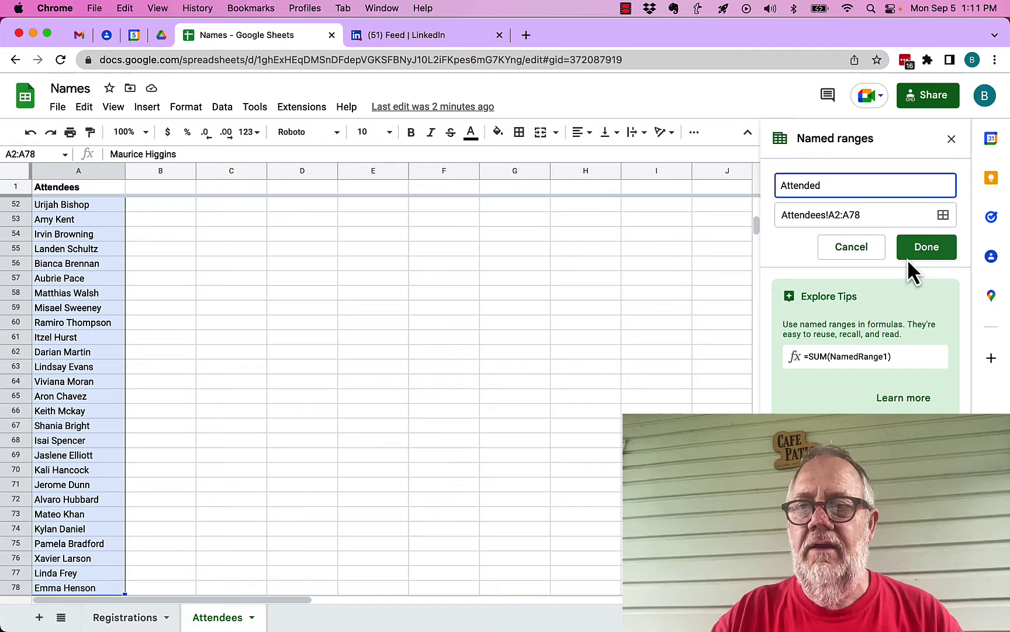
click(927, 248)
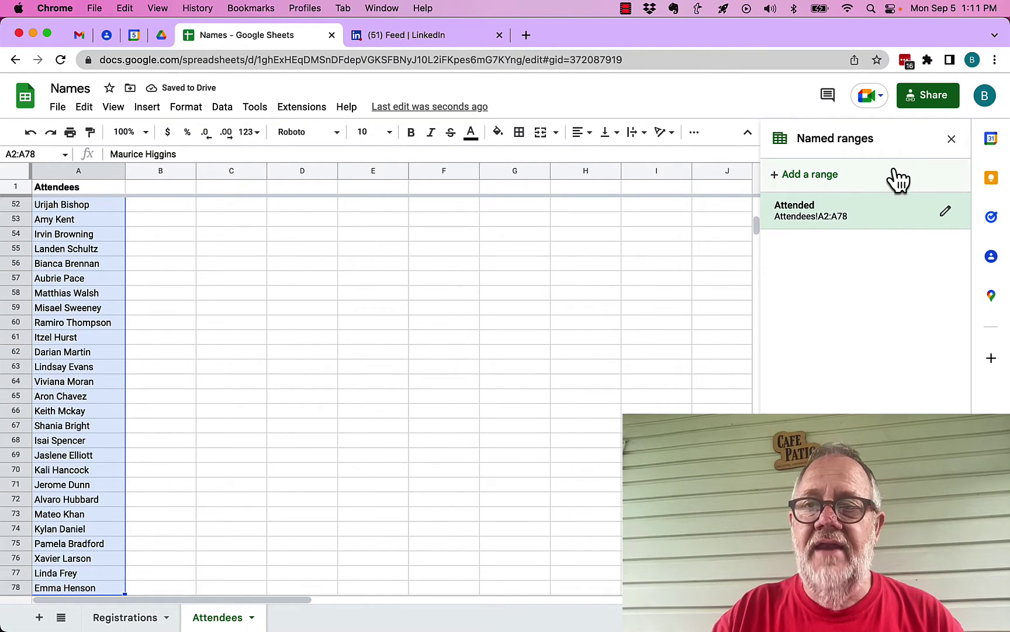
Step: Close the Named ranges panel and return to the Registrations sheet, selecting B75
click(951, 139)
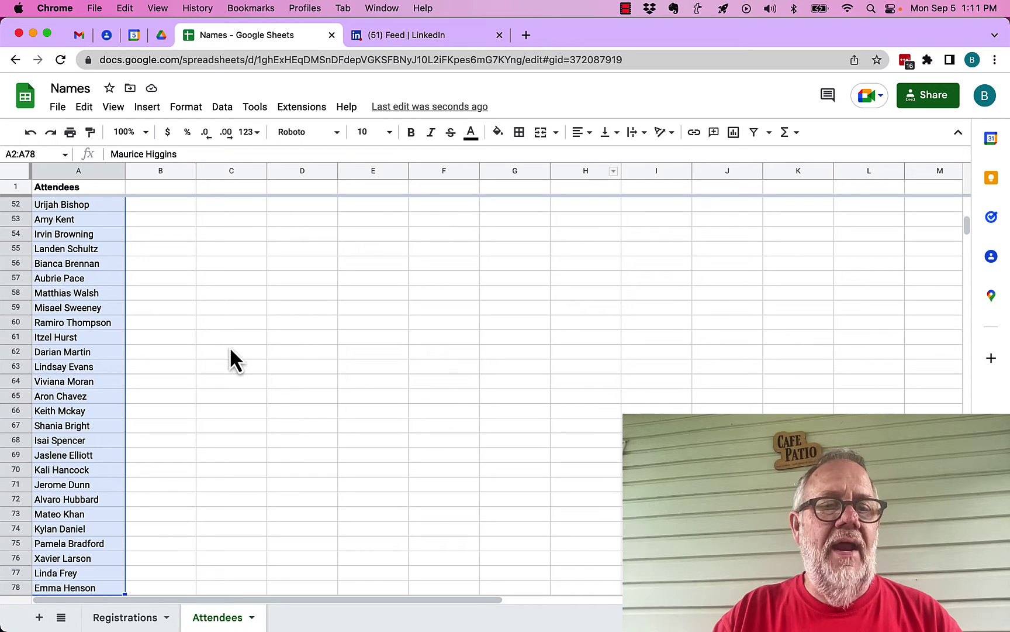
click(157, 562)
click(125, 618)
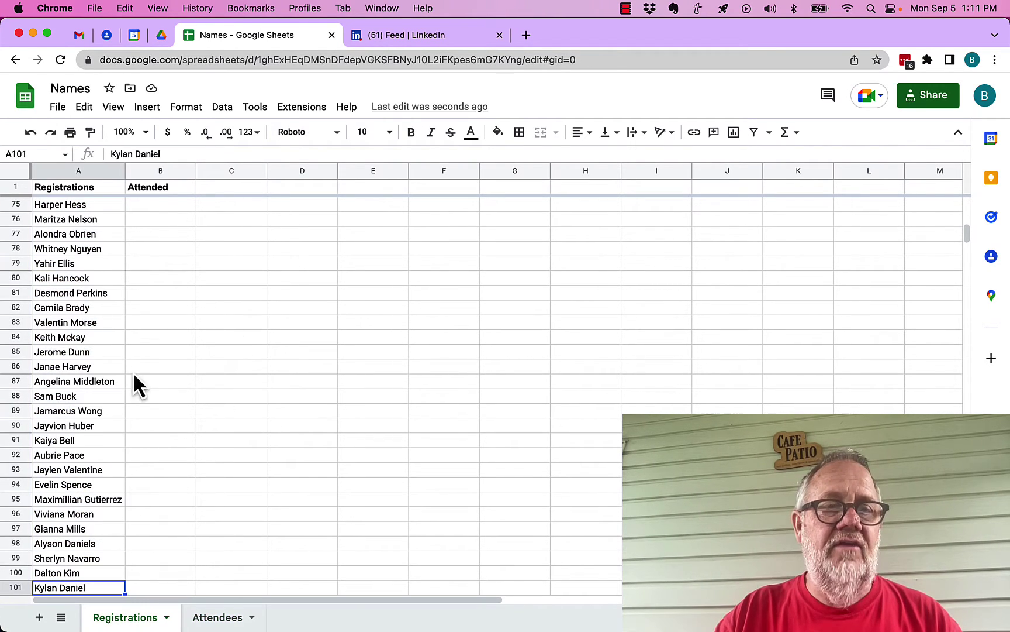
click(142, 204)
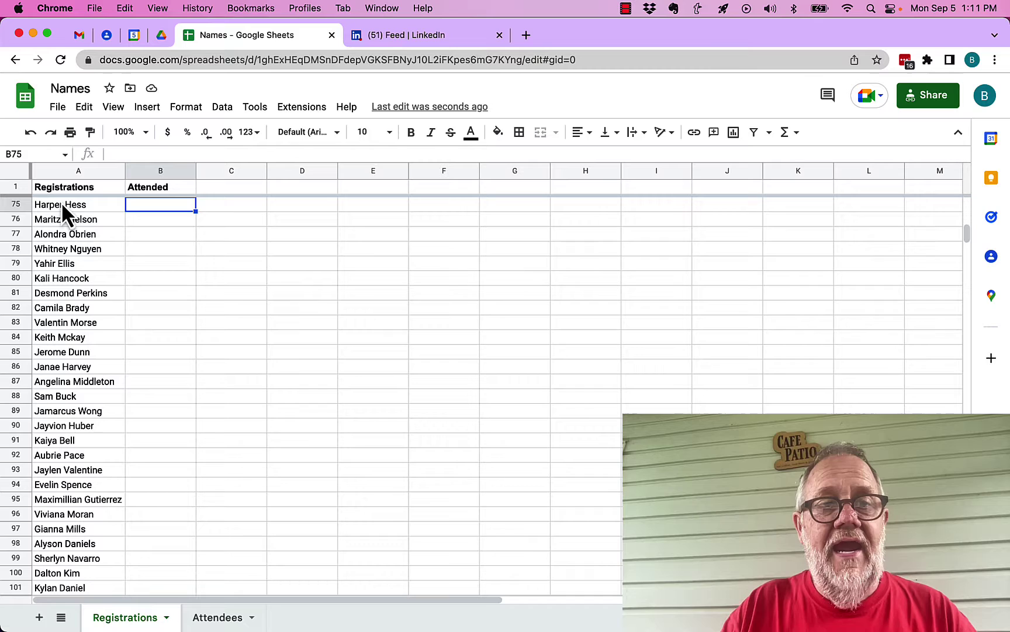
Step: Compare cells A75 and B75 on Registrations, then open the Help menu
click(61, 203)
click(138, 206)
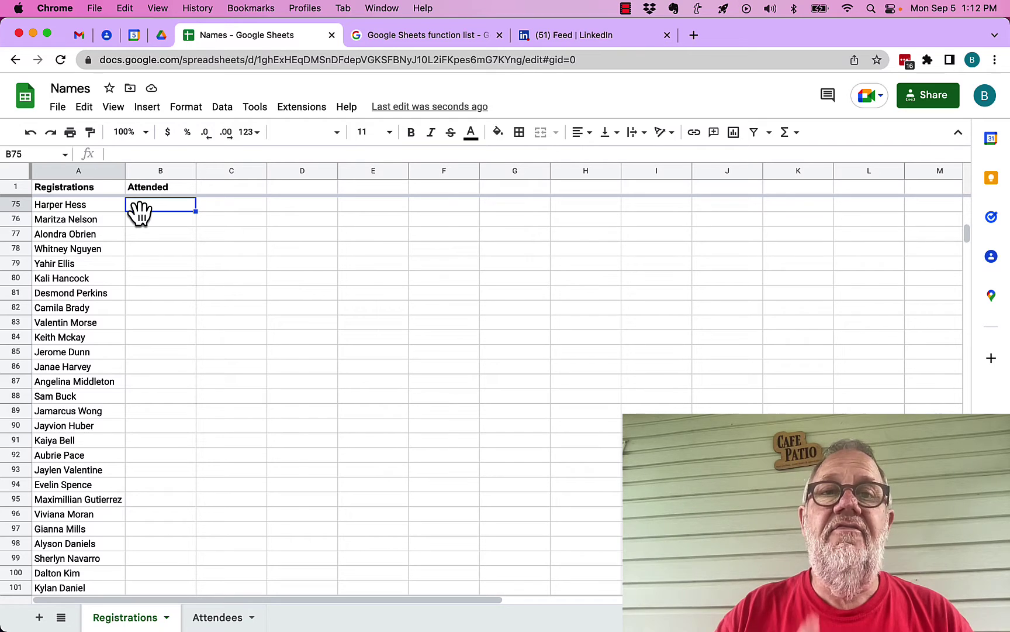
click(95, 209)
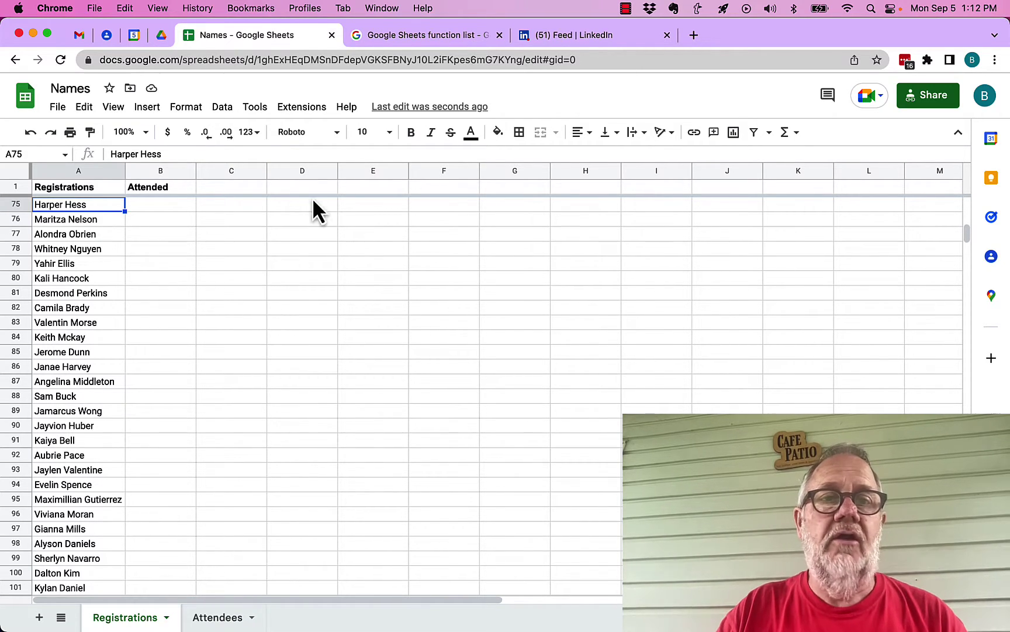
click(346, 108)
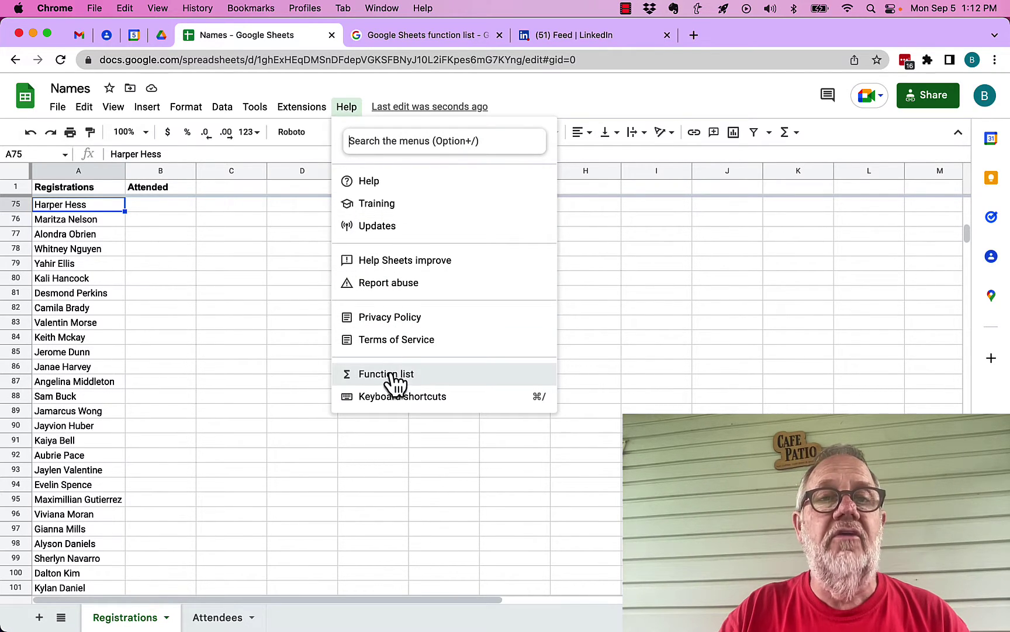
Step: Find vlookup in the Sheets function list and select its VLOOKUP(search_key, range, index, [is_sorted]) syntax
click(417, 35)
click(203, 292)
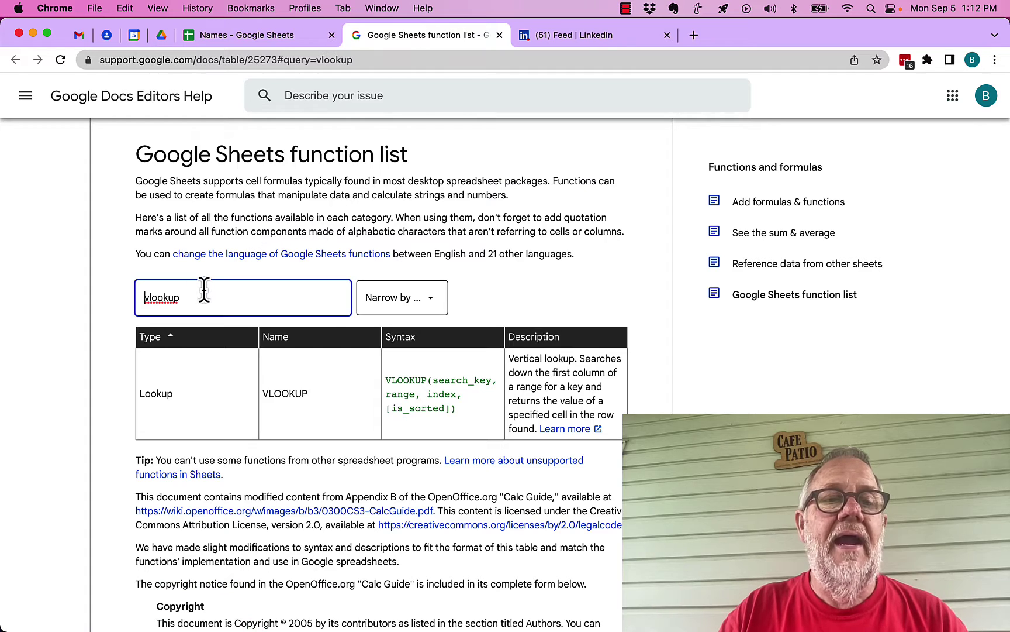
click(148, 297)
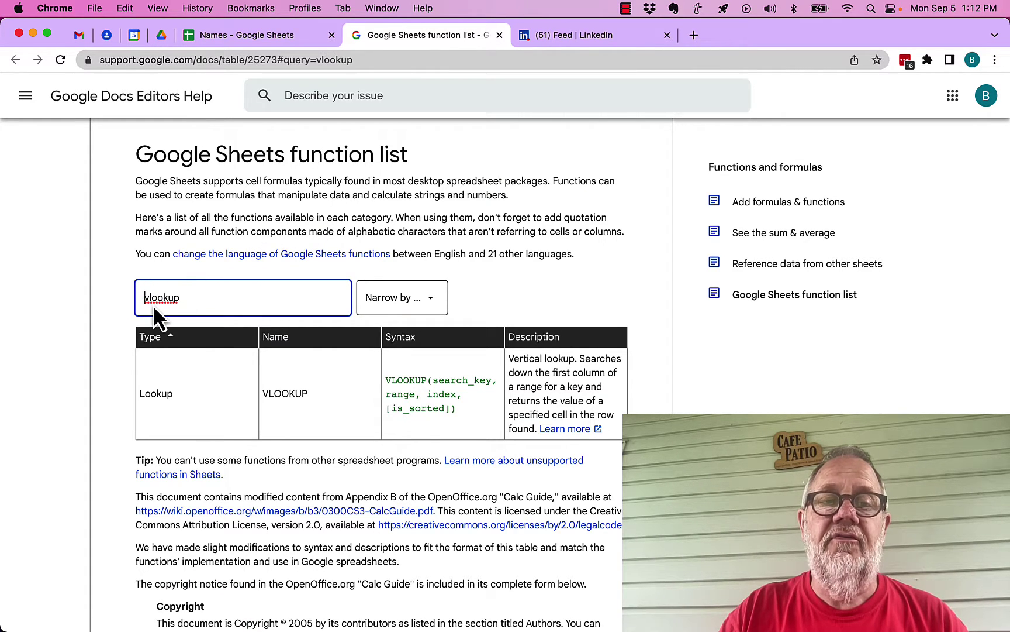
click(292, 401)
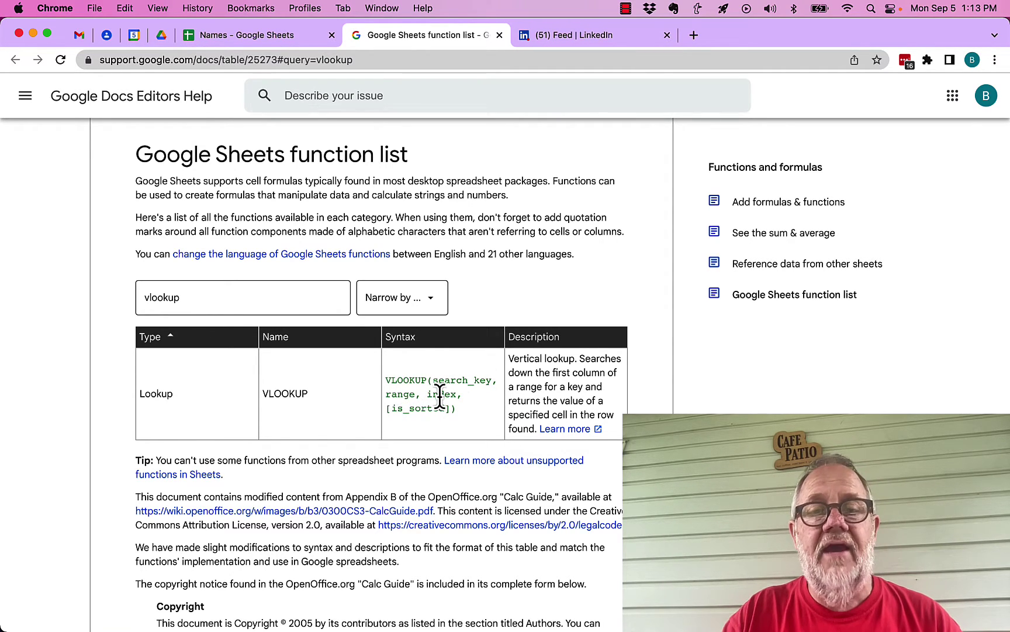
drag(461, 410, 386, 380)
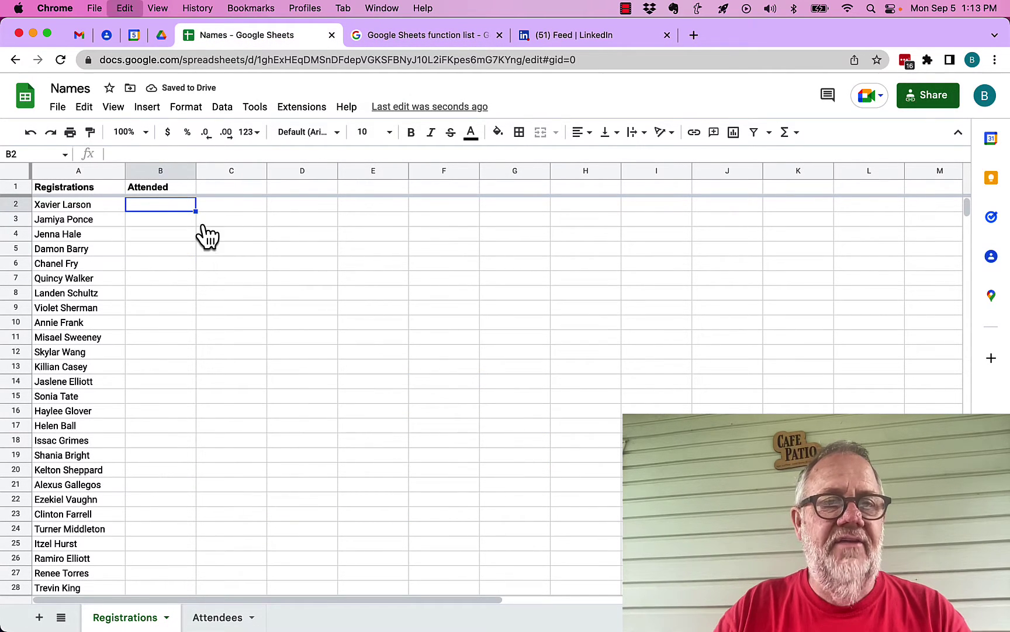
Step: Paste the VLOOKUP syntax into B2 as a formula with search key a2 and range Attended
text(VLOOKUP(search_key, range, index, [is_sorted]))
click(113, 153)
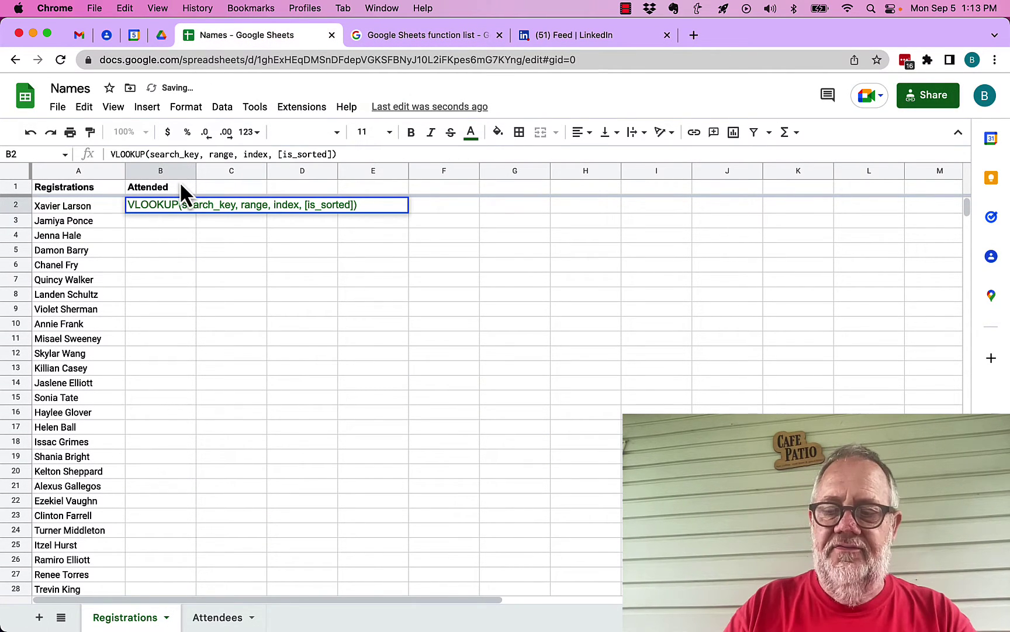
text(=)
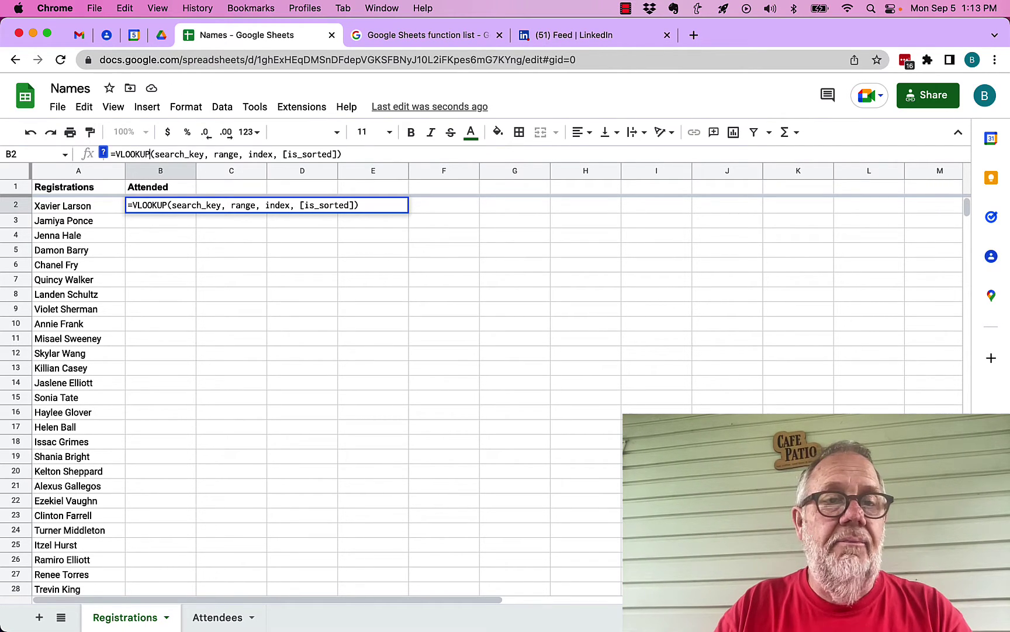
drag(154, 153, 194, 154)
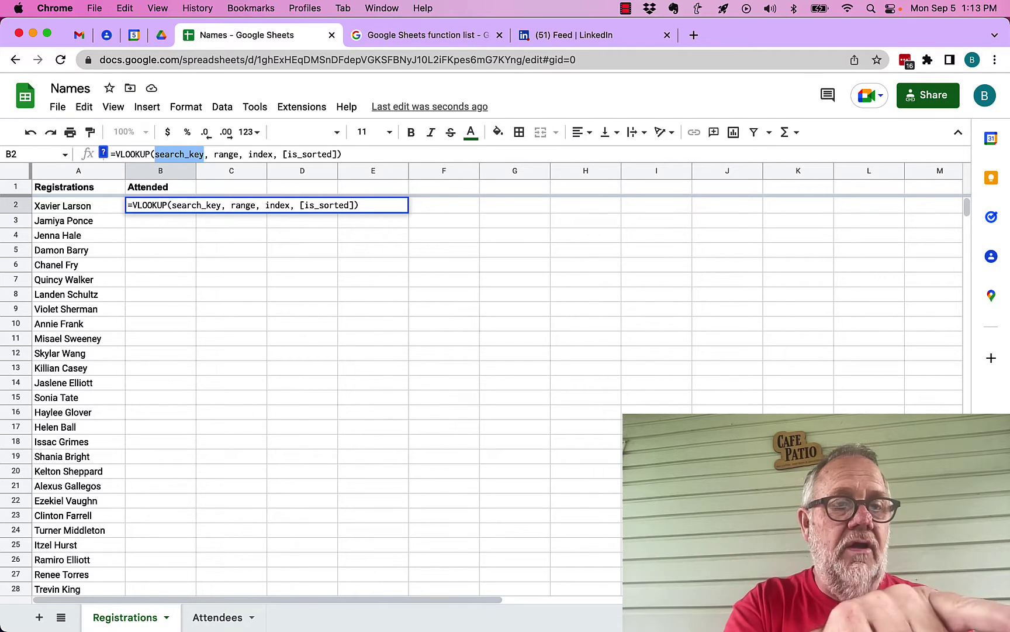
text(a2)
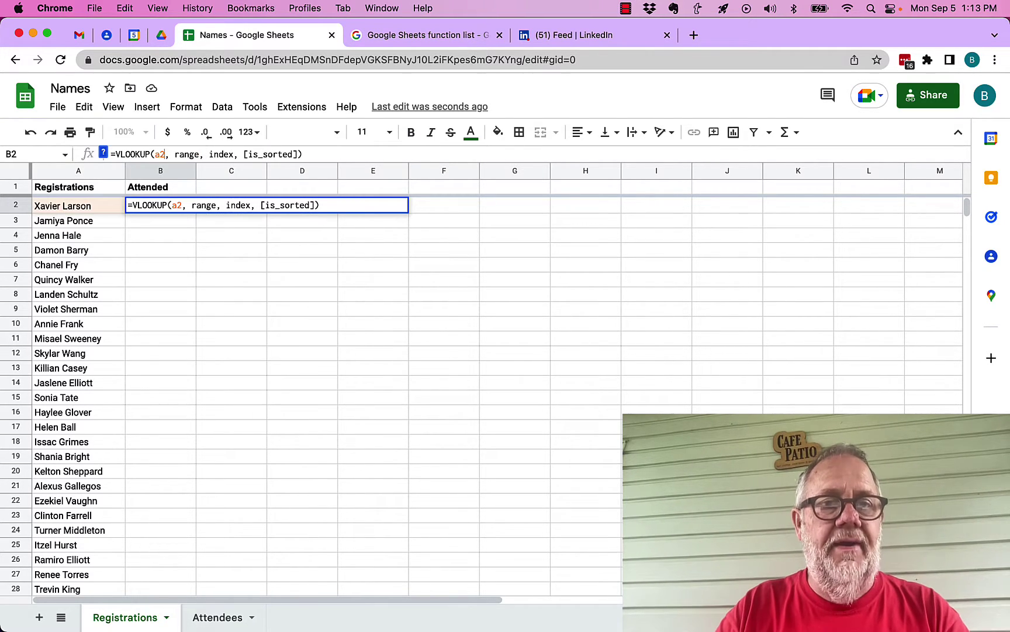
click(174, 154)
drag(174, 154, 199, 154)
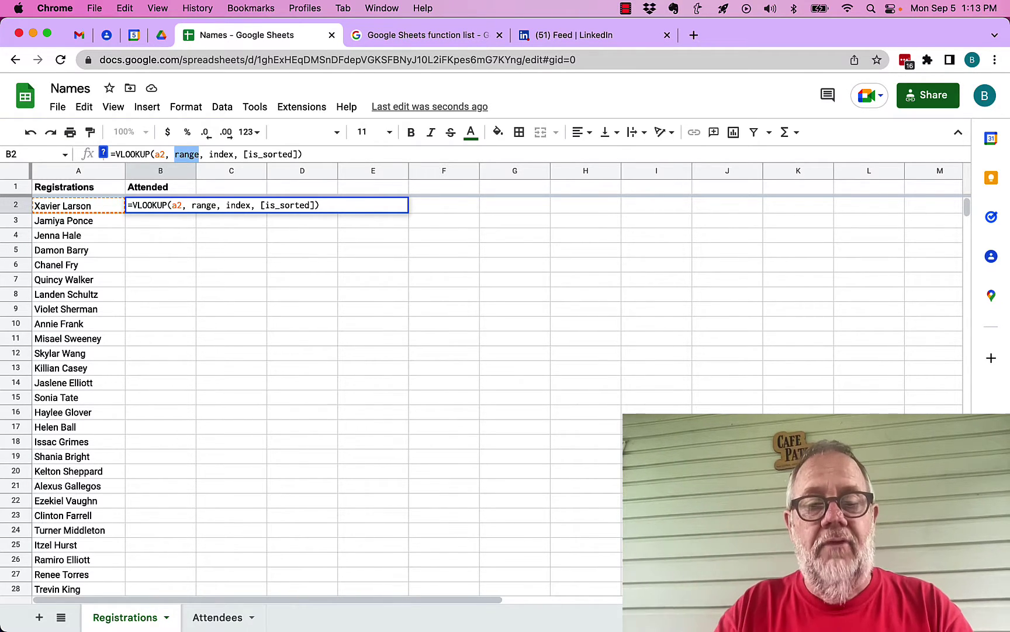
text(atten)
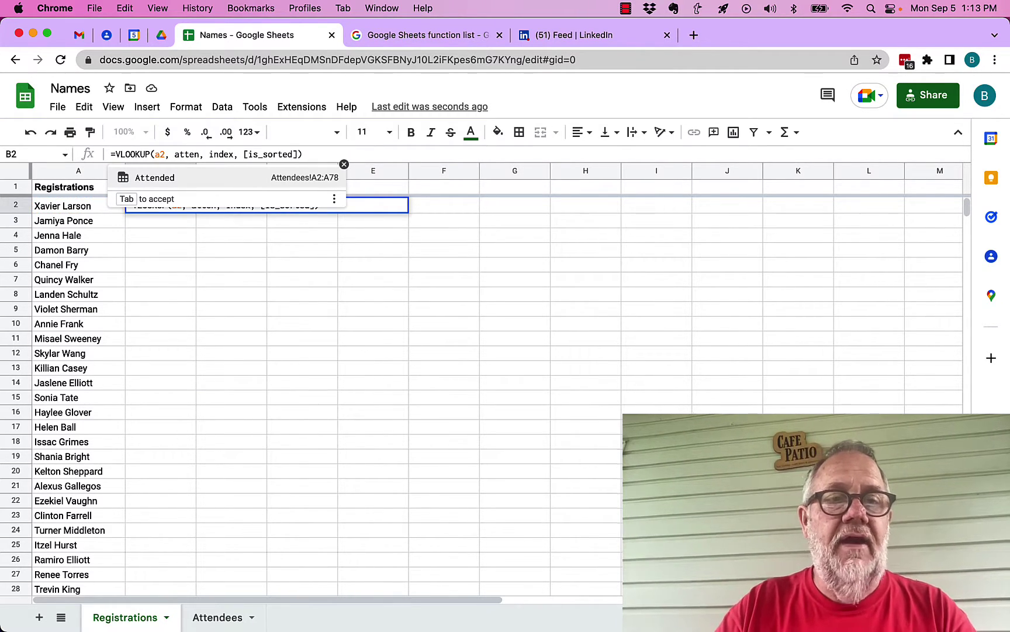
click(158, 177)
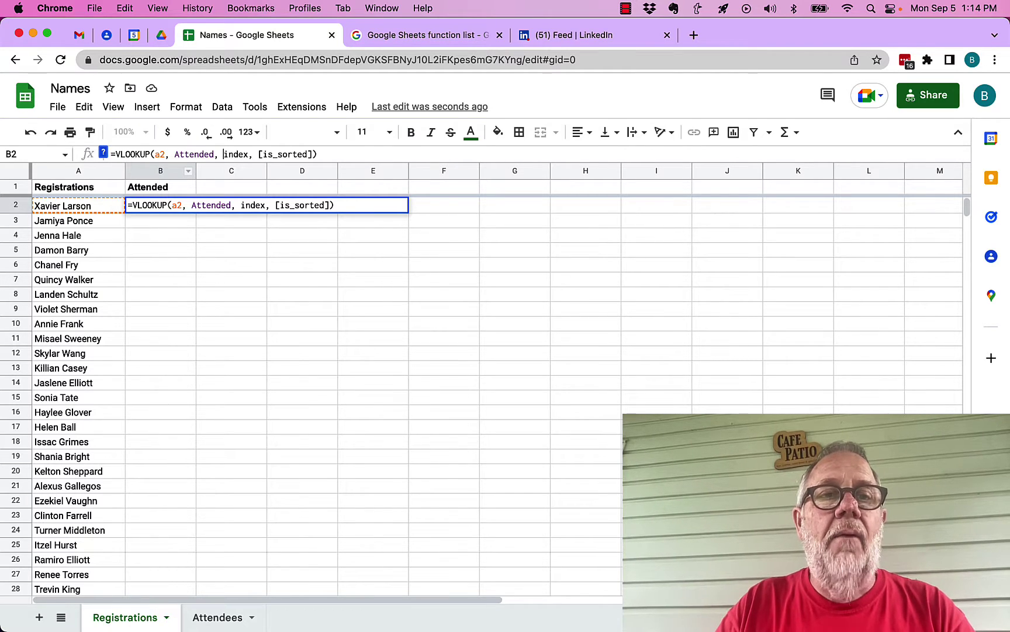
Step: Set the index to 1 and is_sorted to False, then commit the formula
drag(223, 153, 248, 154)
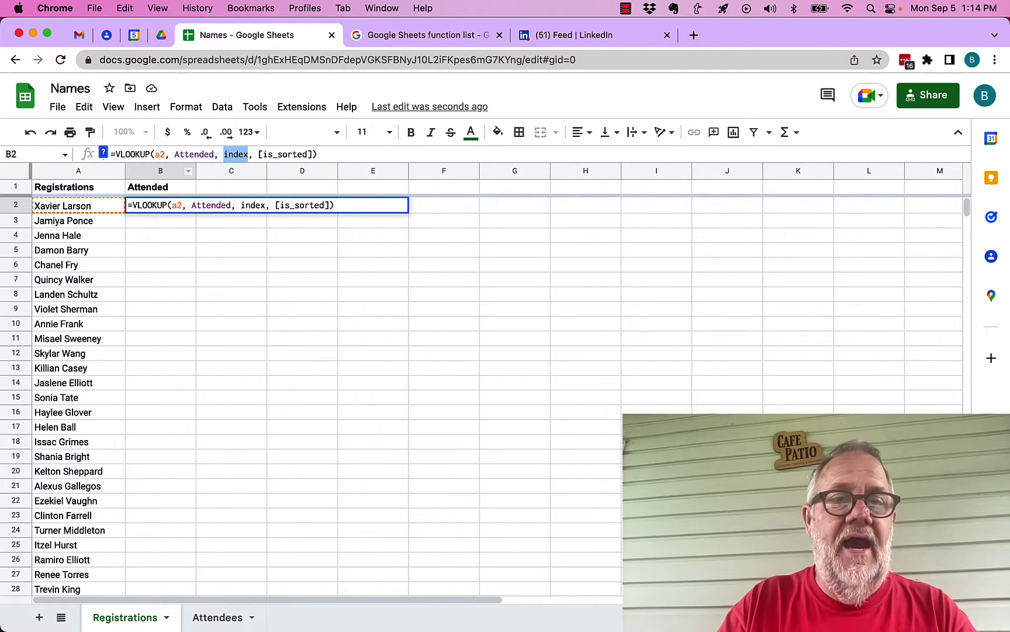
key(BackSpace)
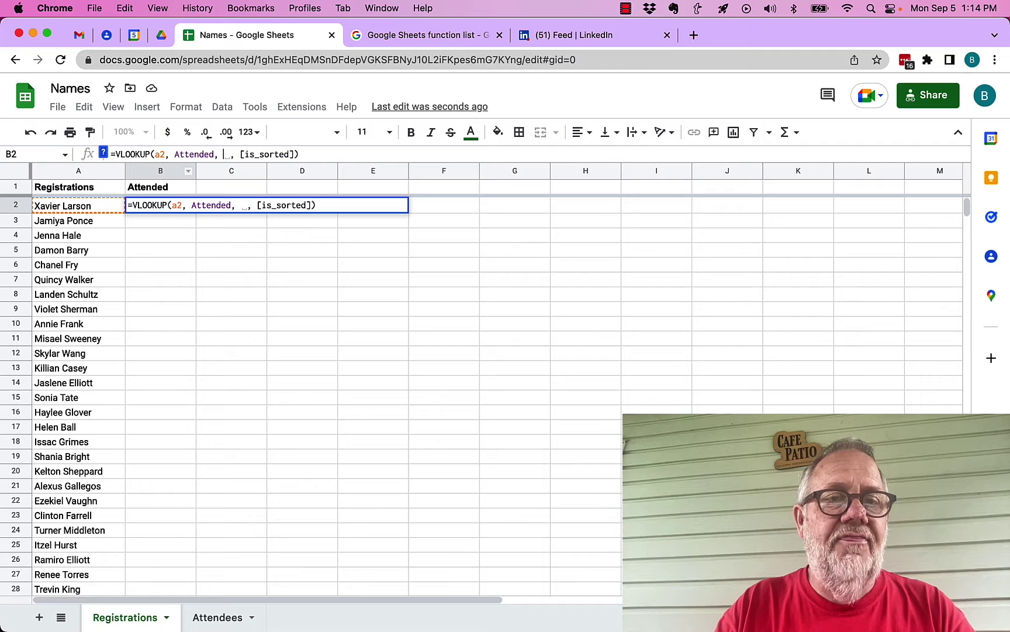
text(1)
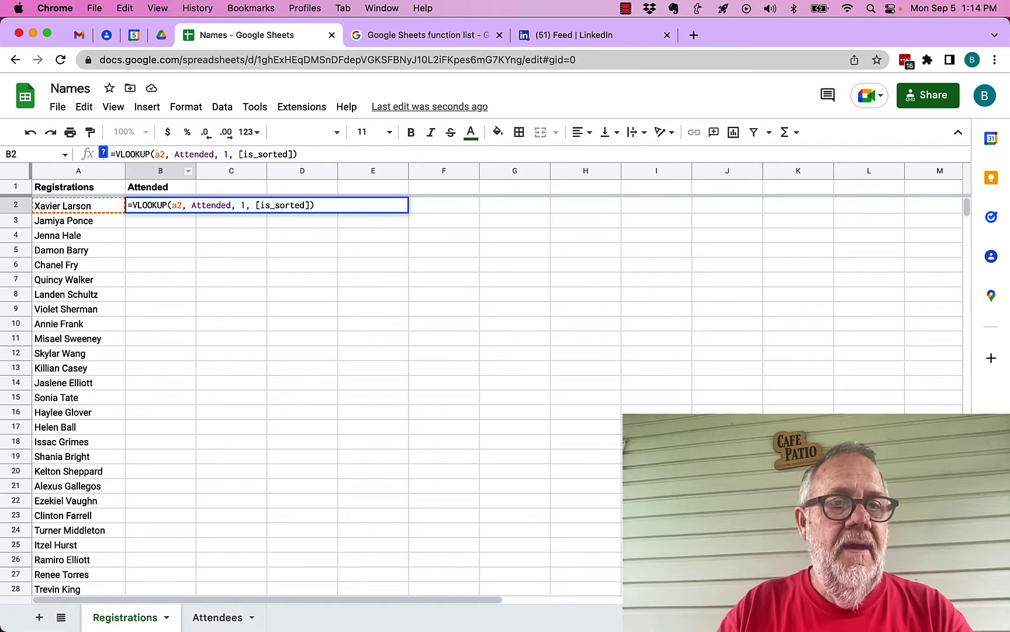
key(shift+Right)
key(shift+Right)
key(shift+Right)
key(shift+Right)
key(shift+Right)
key(shift+Right)
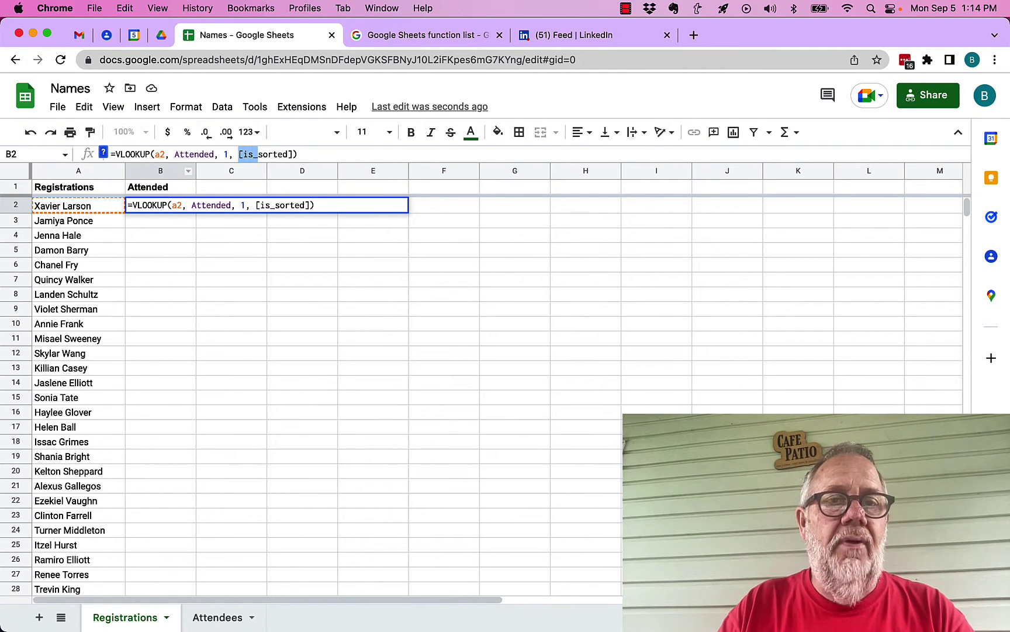
key(shift+Right)
key(shift+Right)
key(shift+Right)
key(shift+Right)
key(shift+Right)
text(False)
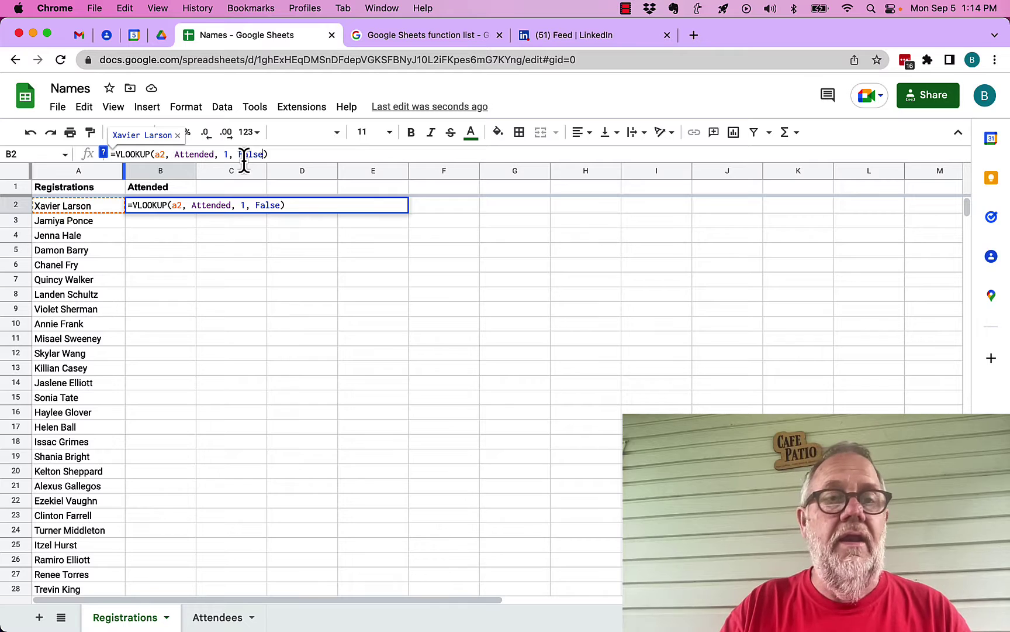
key(Return)
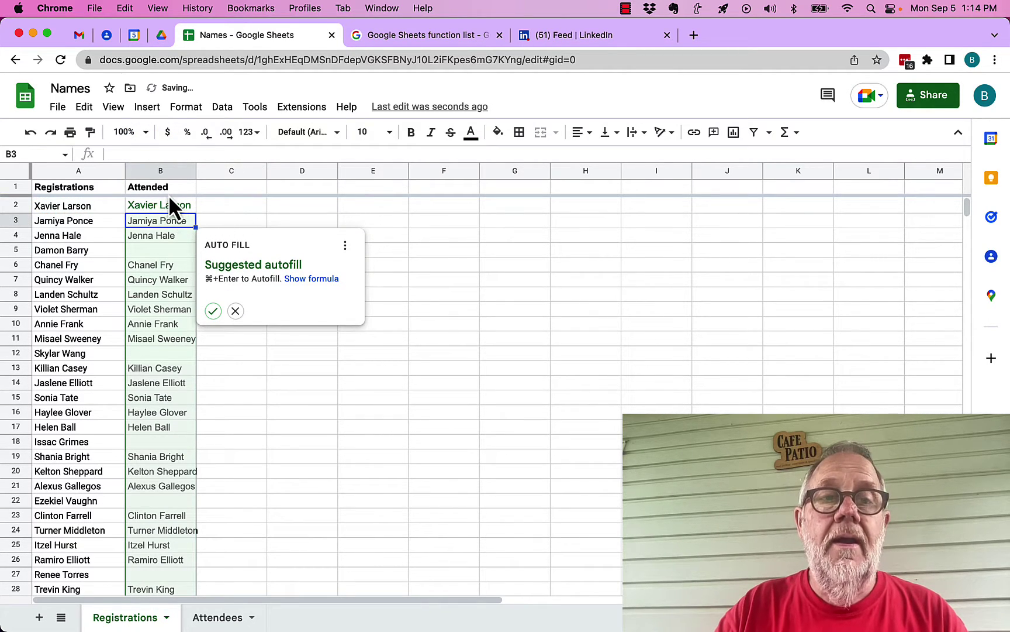
Step: Accept the suggested autofill to copy the VLOOKUP down column B
click(213, 311)
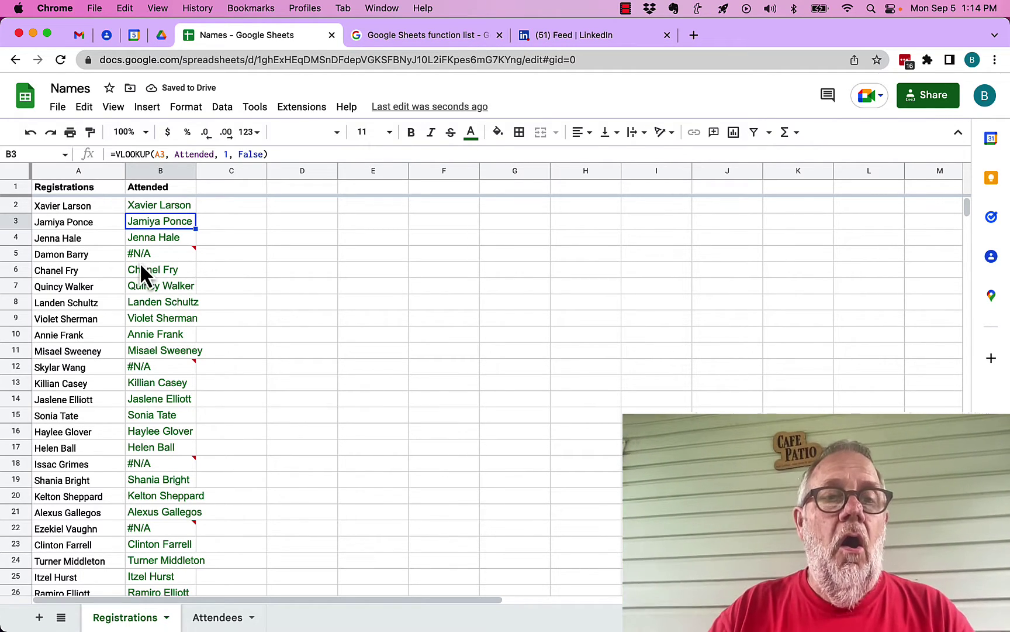
mouse_move(143, 270)
mouse_move(142, 365)
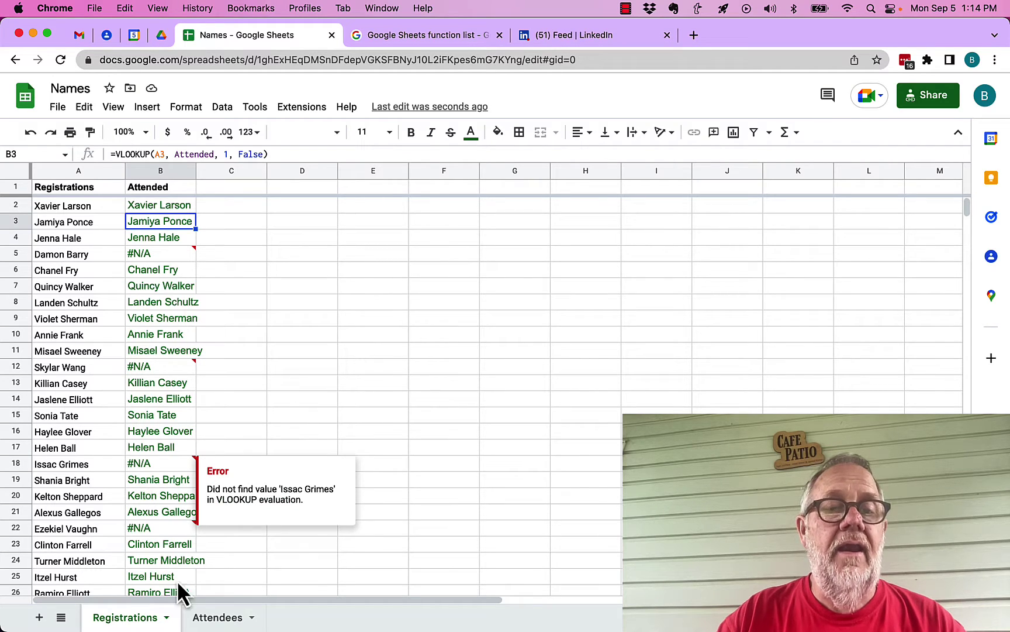
Step: Cross-check names in the Attendees list, then return to the Registrations lookup results
click(218, 618)
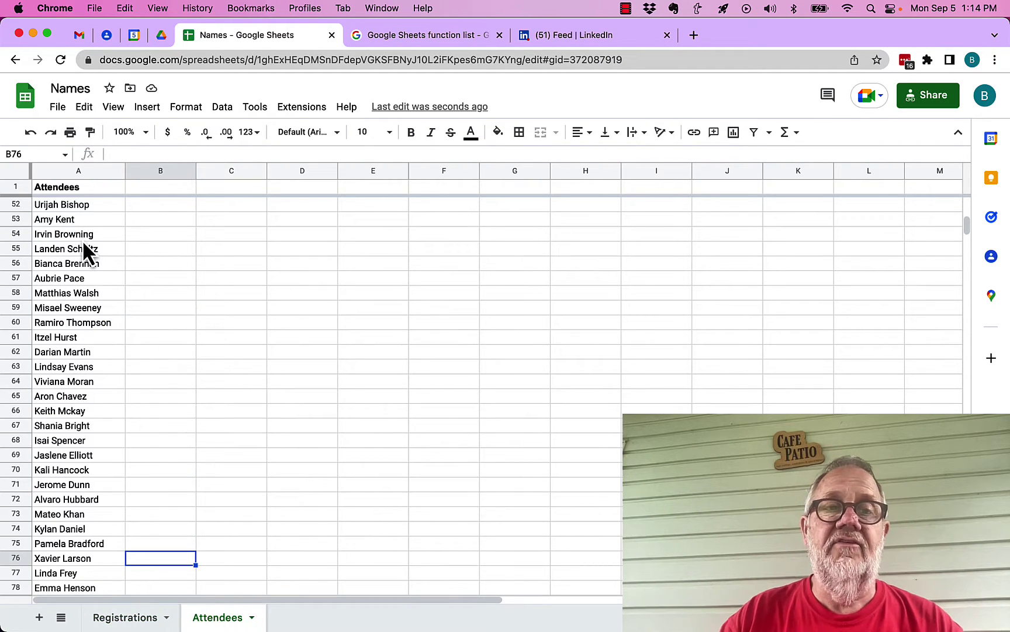
click(81, 239)
scroll(83, 234, up, 15)
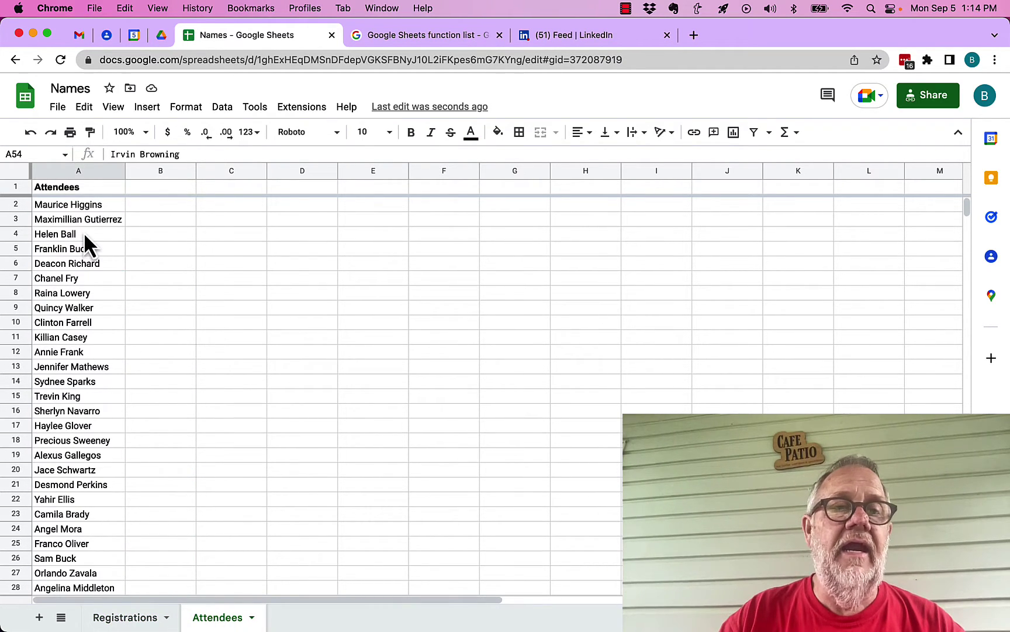
click(125, 618)
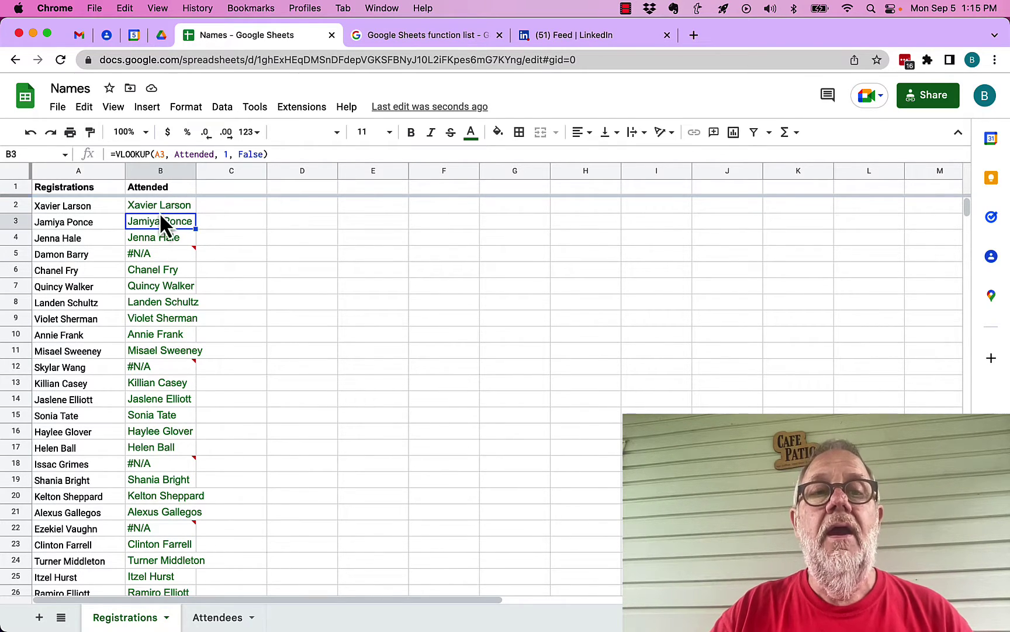
mouse_move(159, 257)
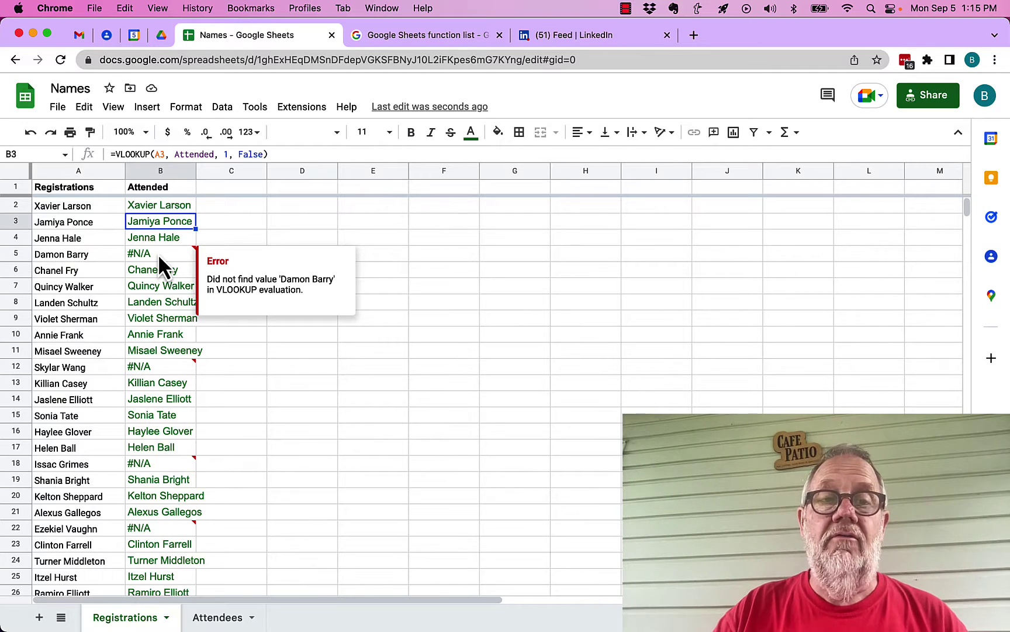
Step: Sort the sheet by column B A to Z, then re-sort it Z to A
click(188, 171)
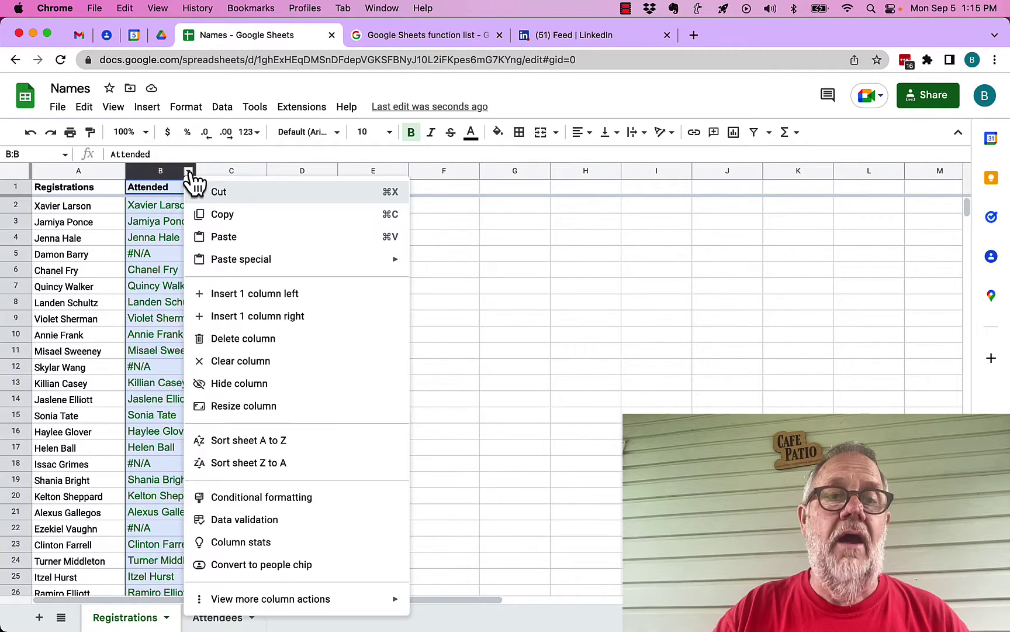
click(268, 444)
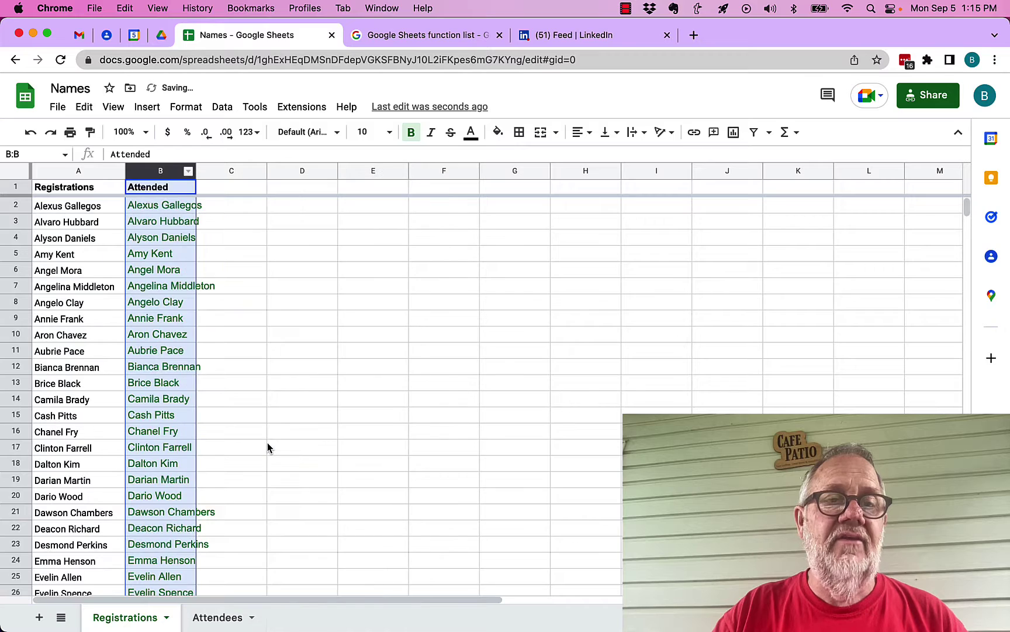
click(189, 173)
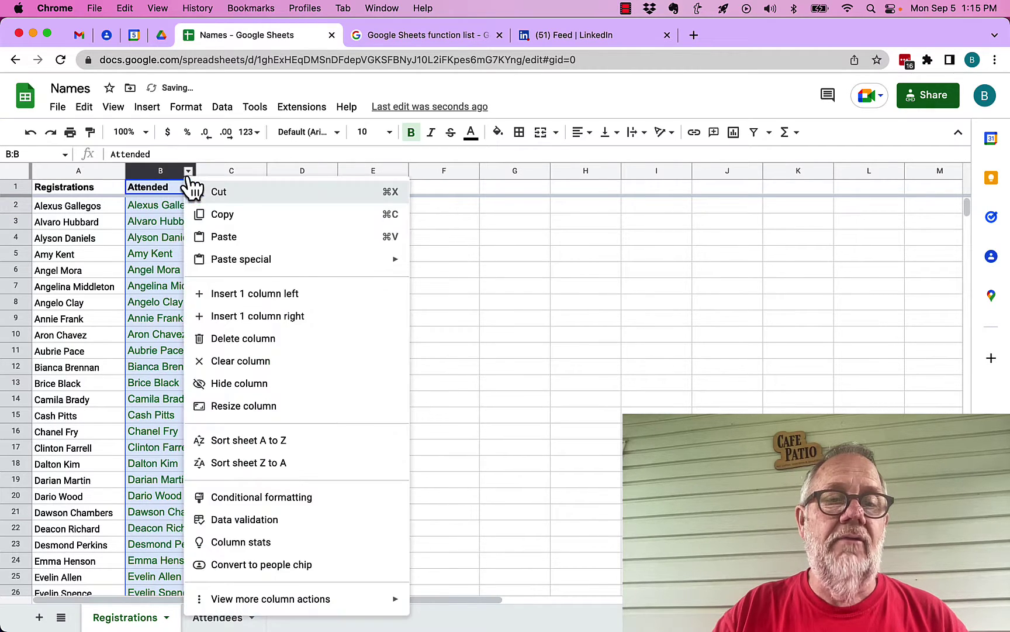
click(239, 462)
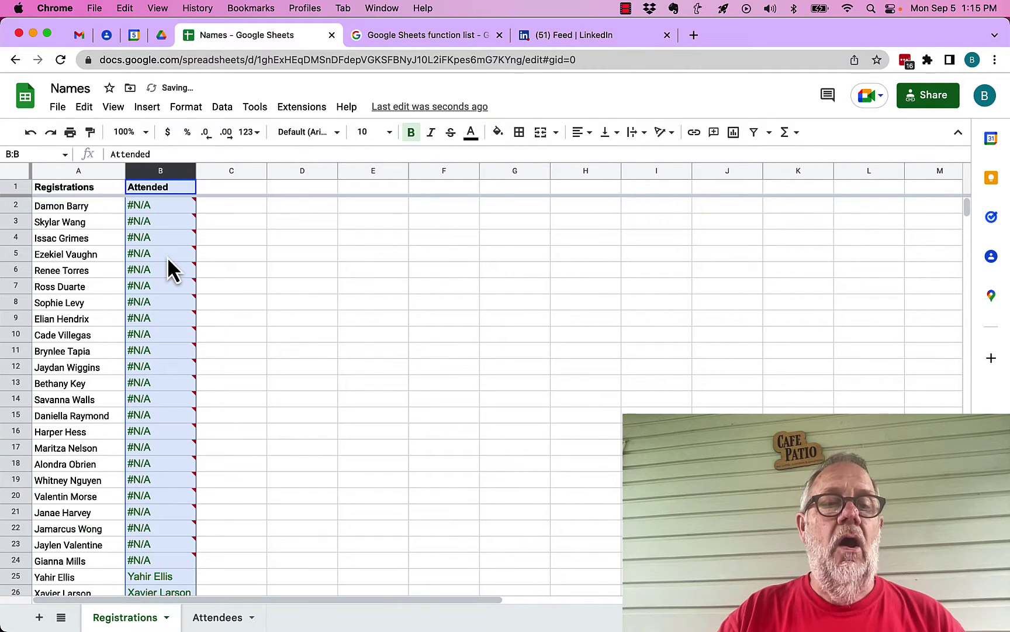
Step: Inspect cell A24 at the end of the #N/A group without changing it
scroll(167, 258, down, 1)
click(151, 550)
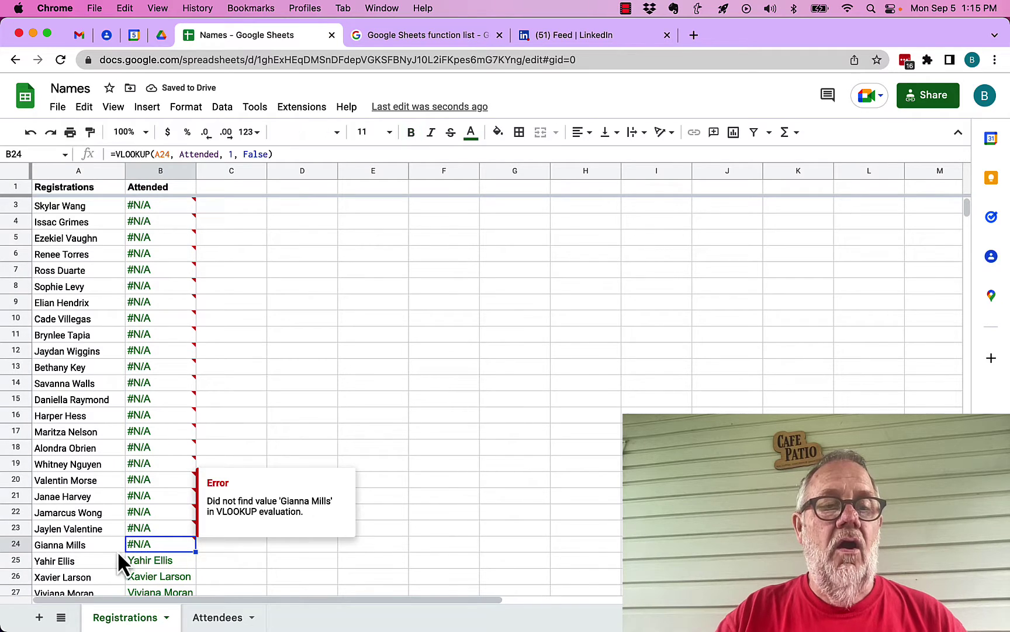
double_click(64, 550)
key(Escape)
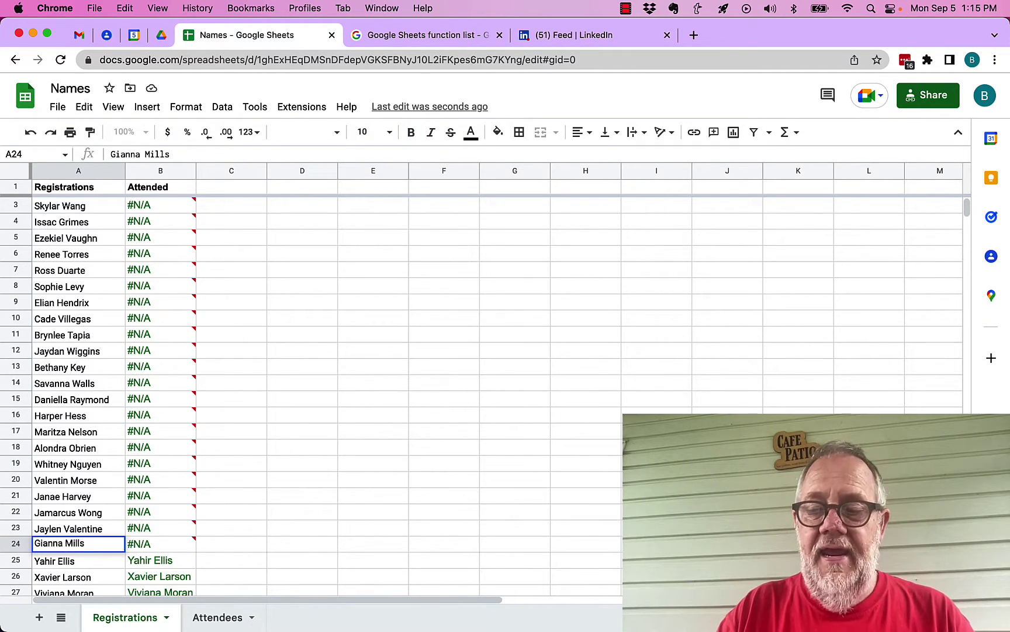
Step: Scroll back to the top and select B2 to view its VLOOKUP formula
click(83, 464)
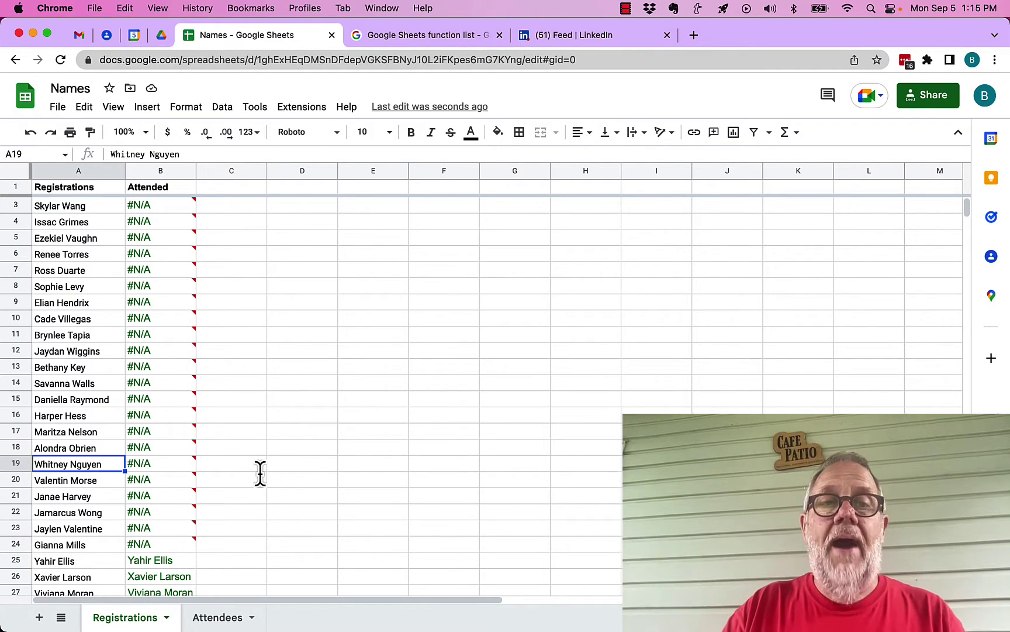
scroll(242, 289, up, 1)
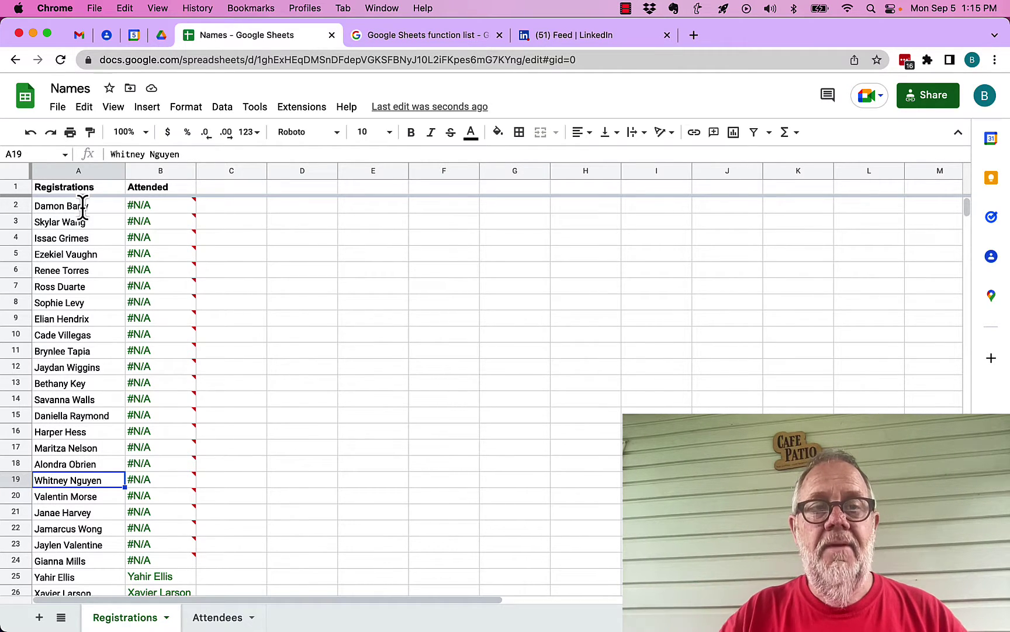
click(161, 203)
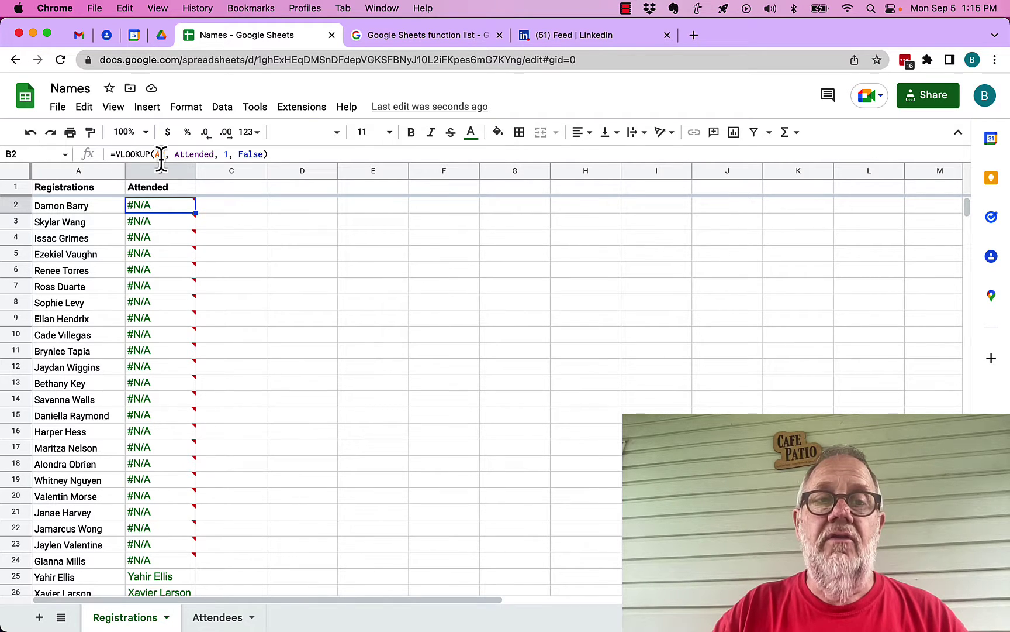